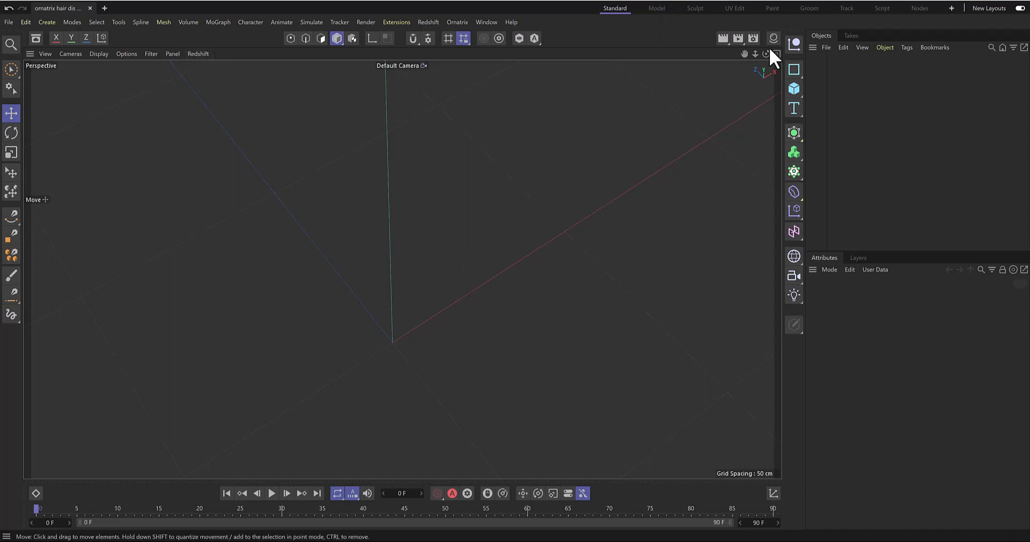
Step: Add a sphere primitive to the empty scene and set its radius to 20 cm
click(796, 90)
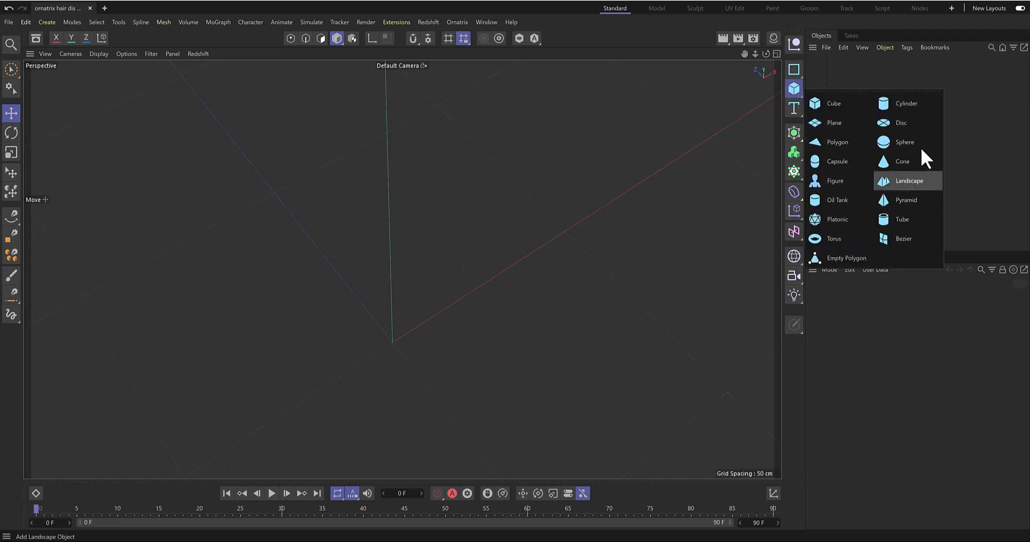
click(904, 142)
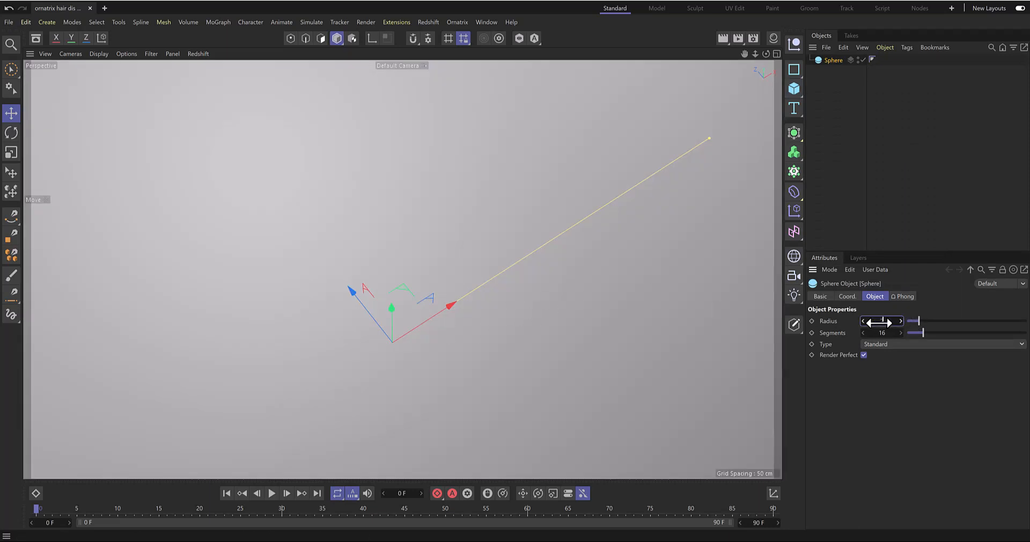
drag(880, 323, 878, 323)
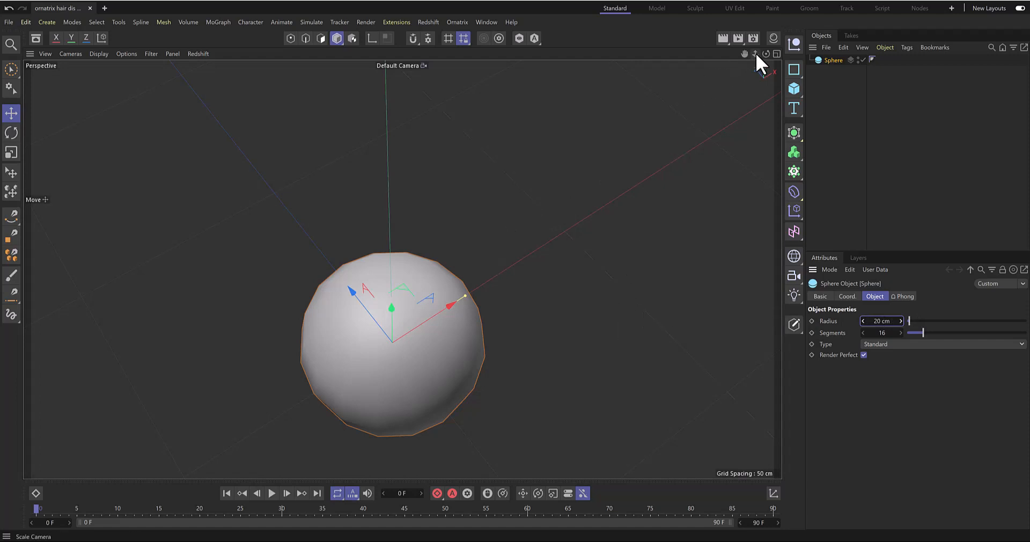
mouse_move(754, 54)
mouse_down()
mouse_move(744, 60)
mouse_move(750, 32)
mouse_move(748, 50)
mouse_up()
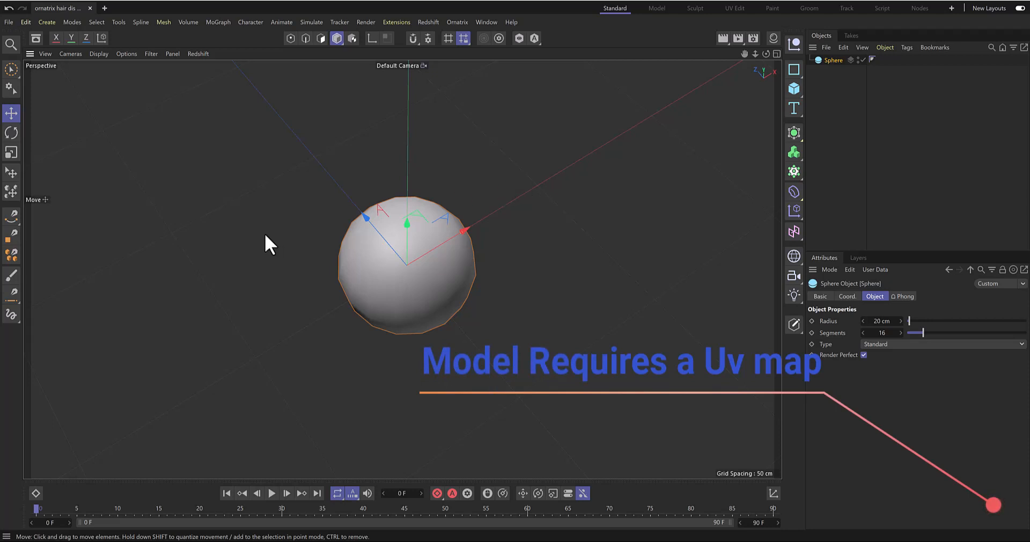
Step: Send the sphere from Cinema 4D to ZBrush with the GoZ Exporter
click(397, 22)
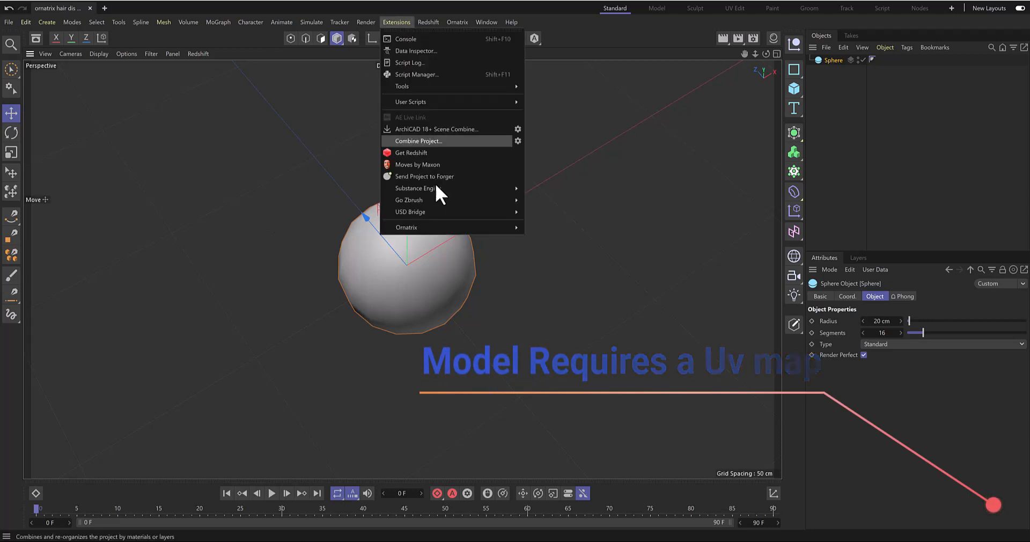
mouse_move(445, 188)
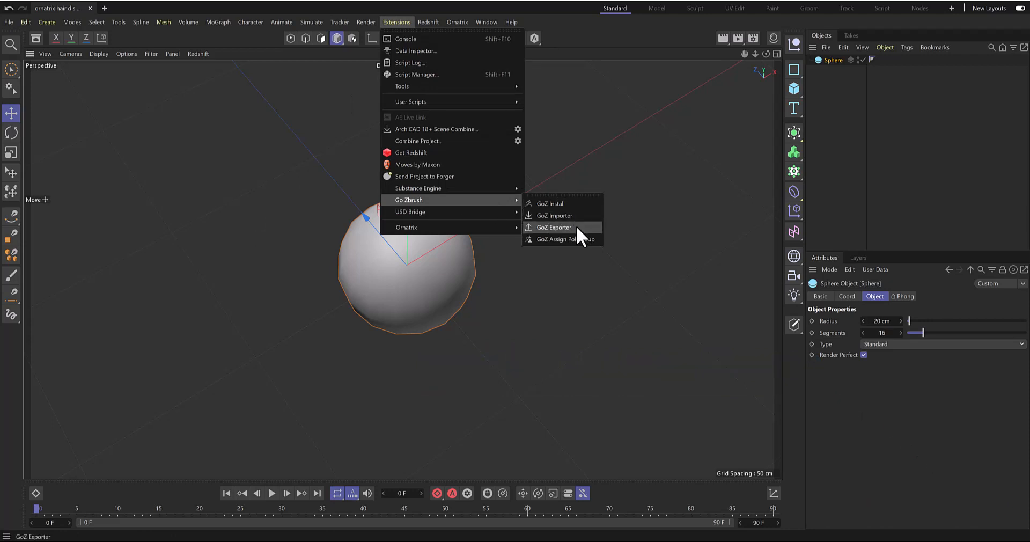
click(576, 227)
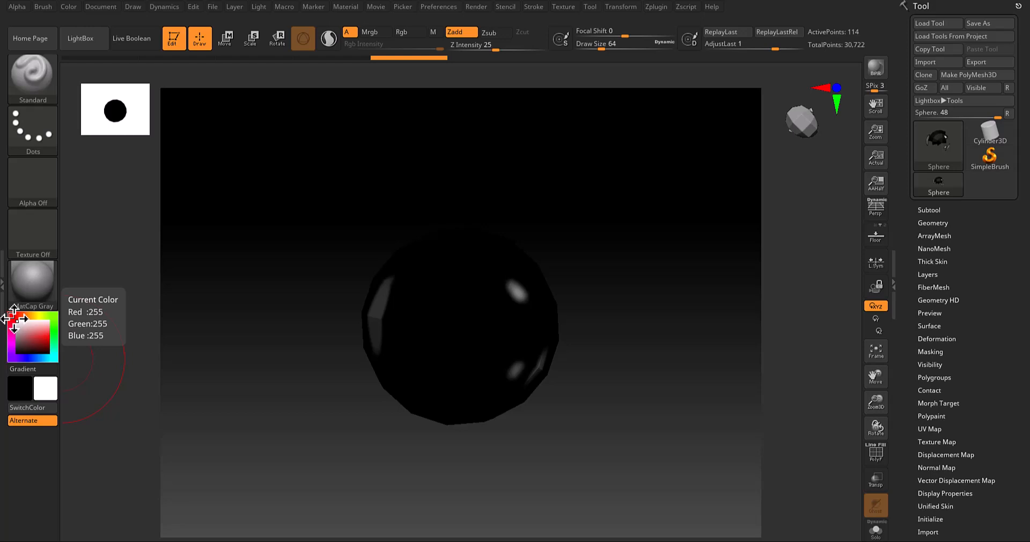
drag(557, 279, 639, 330)
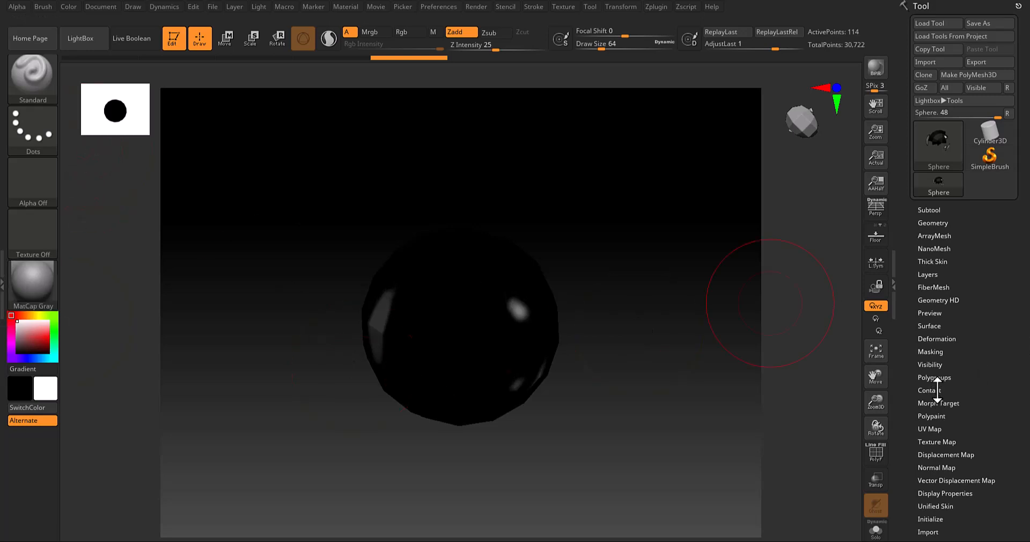
Step: Turn off the texture map shown on the sphere
click(940, 441)
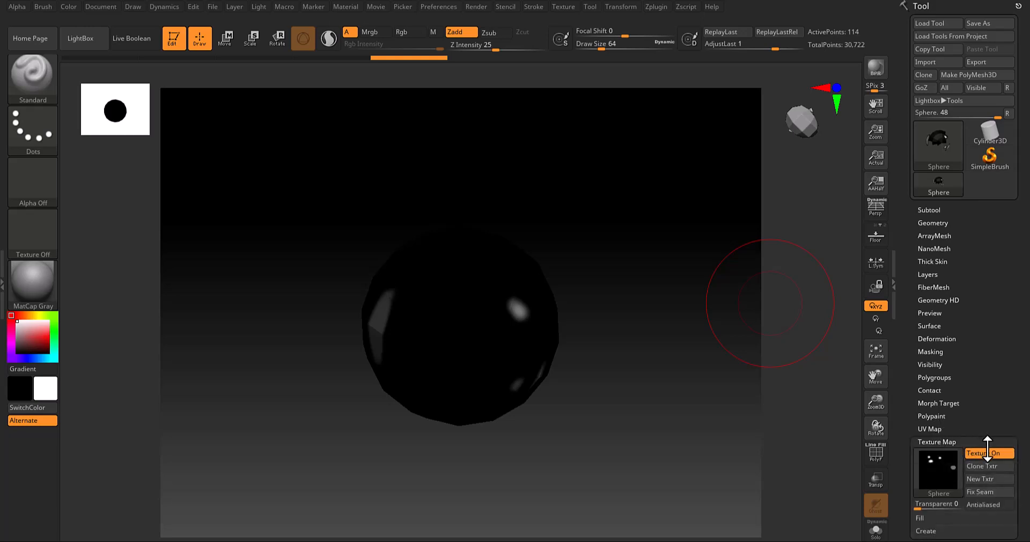
click(988, 453)
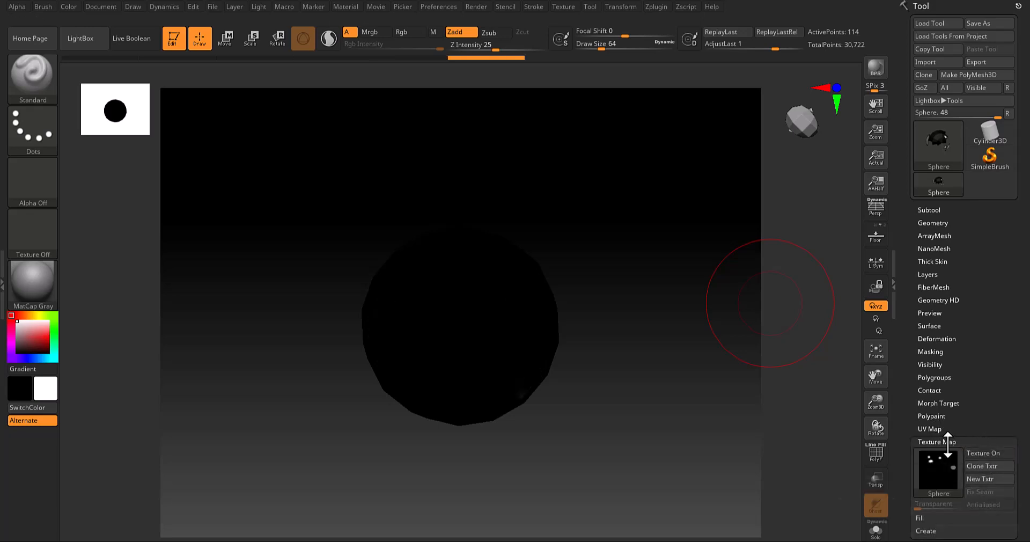
click(948, 441)
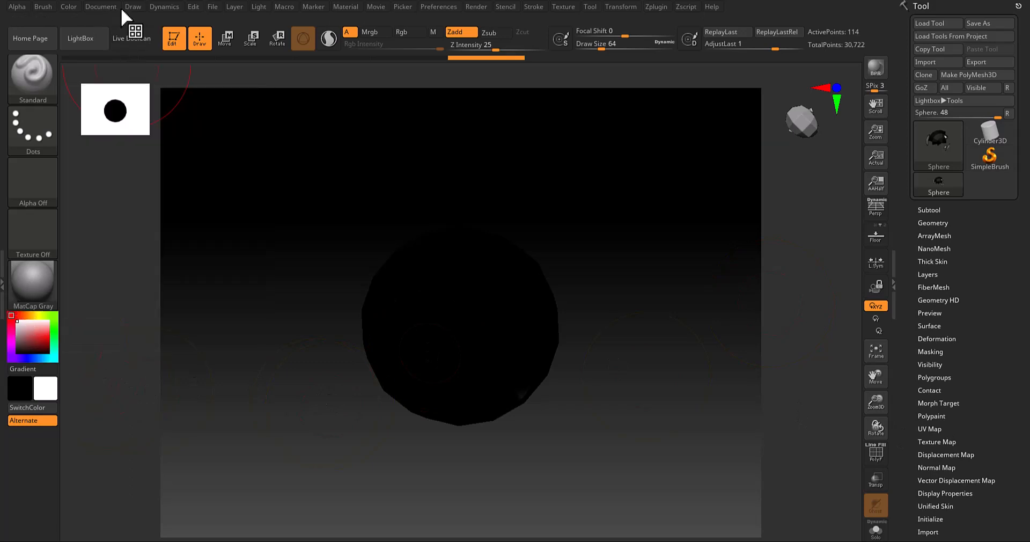
Step: Fill the whole sphere with white, RGB 255, 255, 255
click(69, 6)
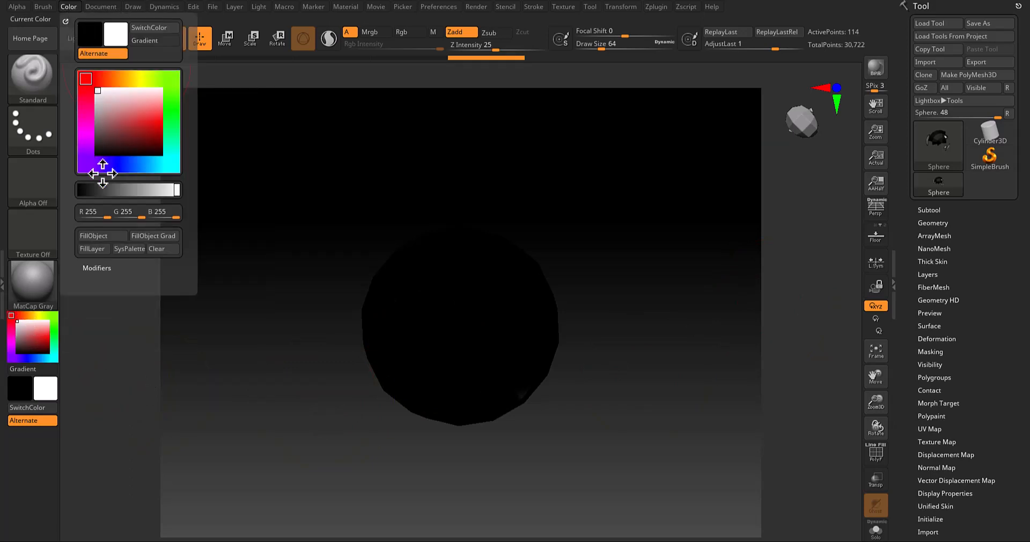
click(107, 237)
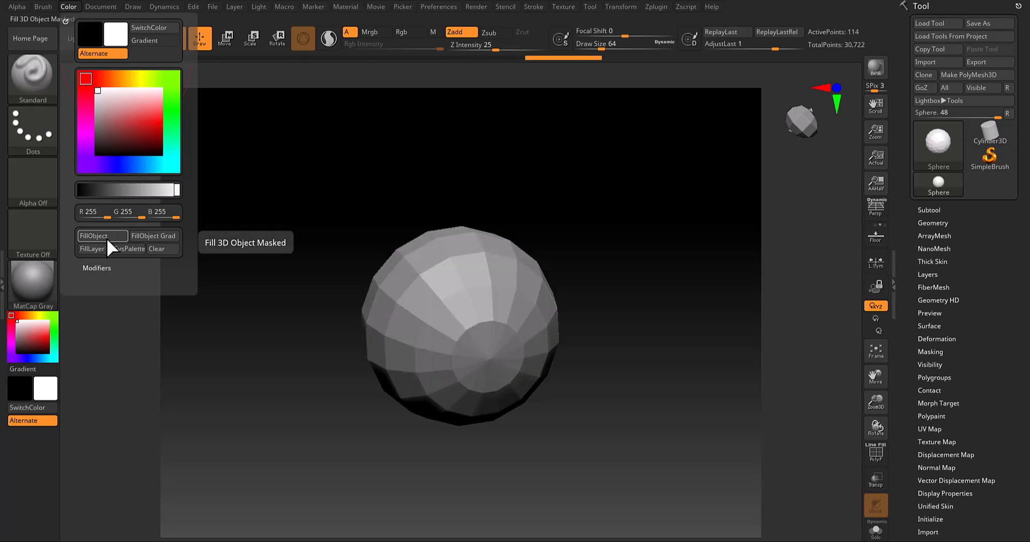
drag(660, 298, 654, 374)
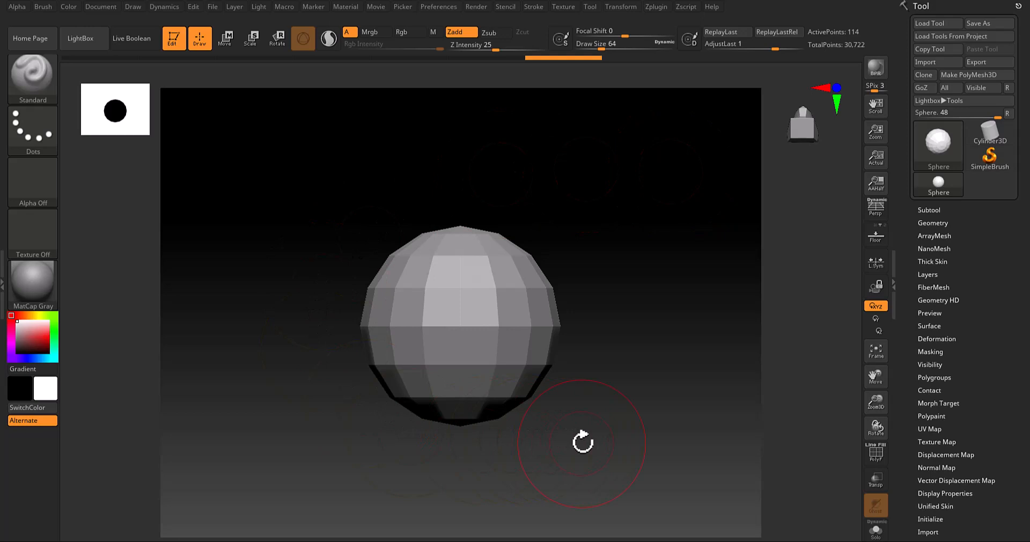
Step: Raise the sphere to its highest subdivision level
key(ctrl+d)
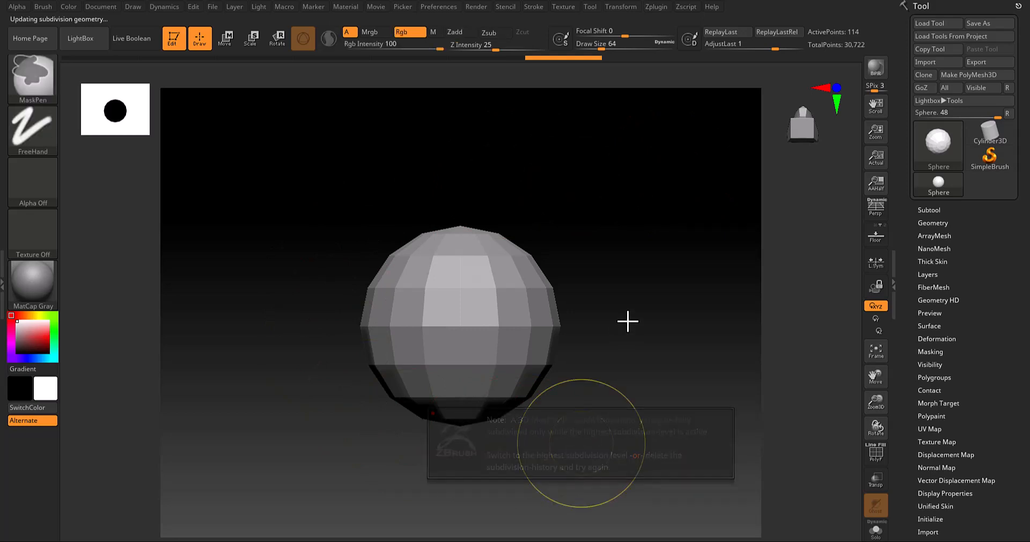
key(d)
key(d)
key(d)
key(d)
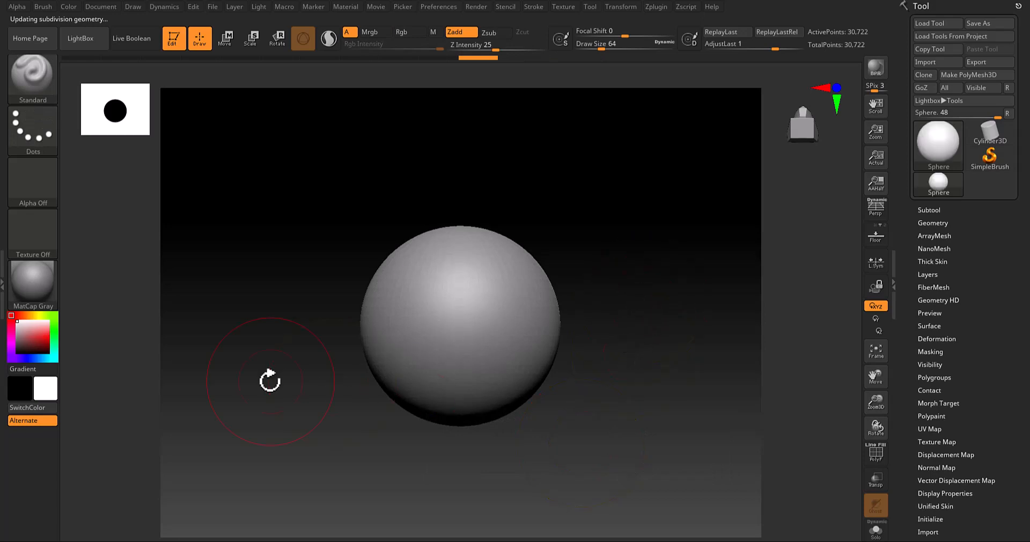
Step: Paint two round black spots on the front of the sphere using Rgb-only painting and a draw size of about 23.3
drag(16, 352, 9, 362)
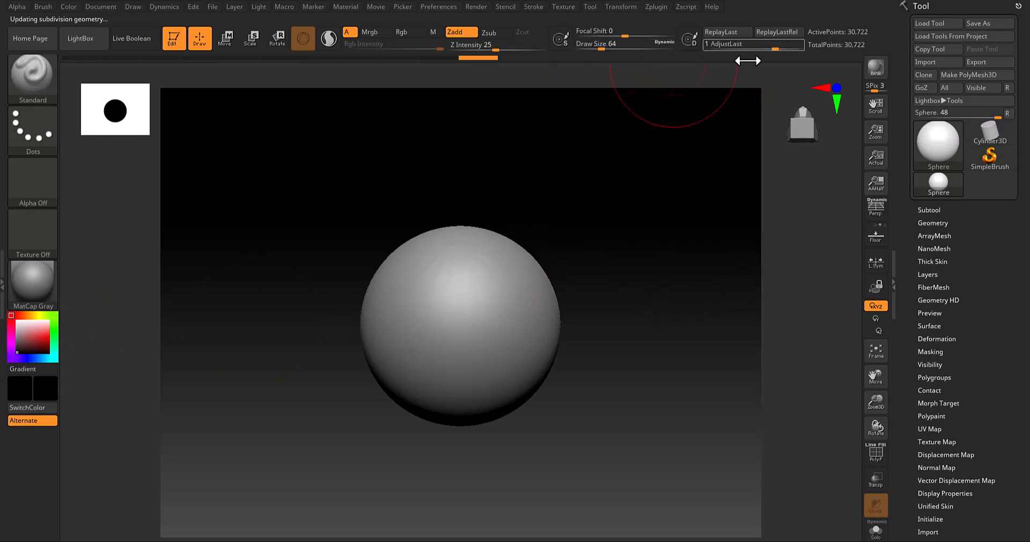
drag(602, 48, 592, 51)
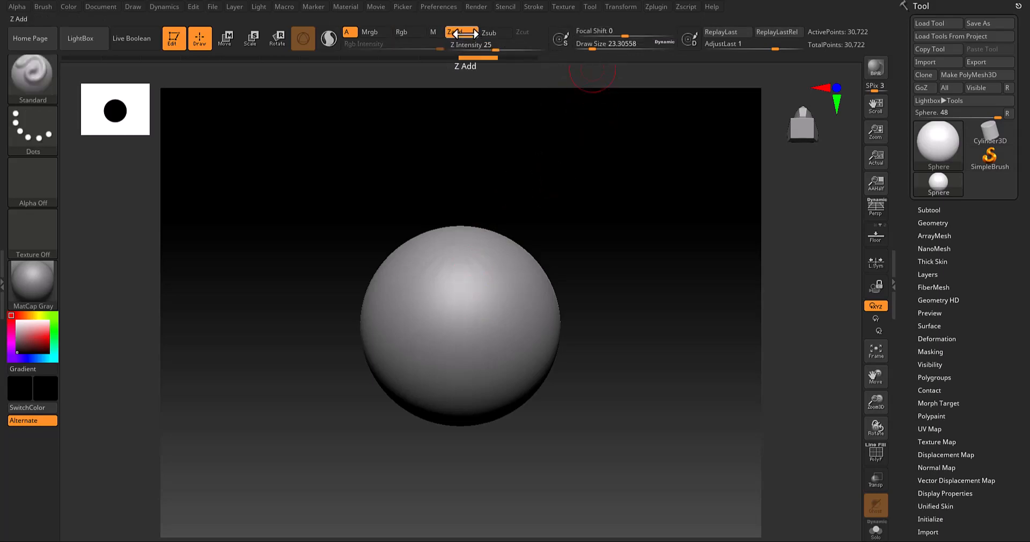
click(408, 31)
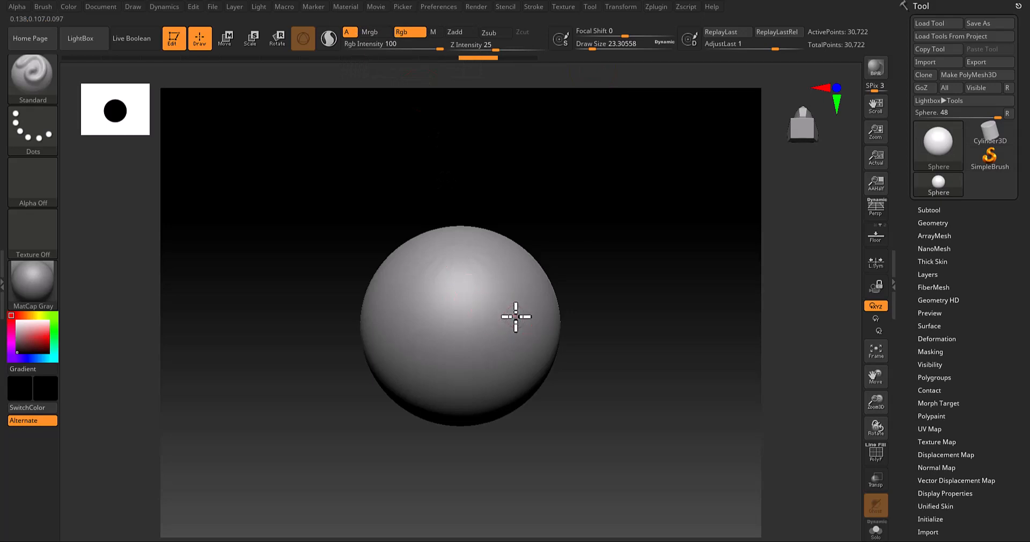
drag(517, 315, 506, 317)
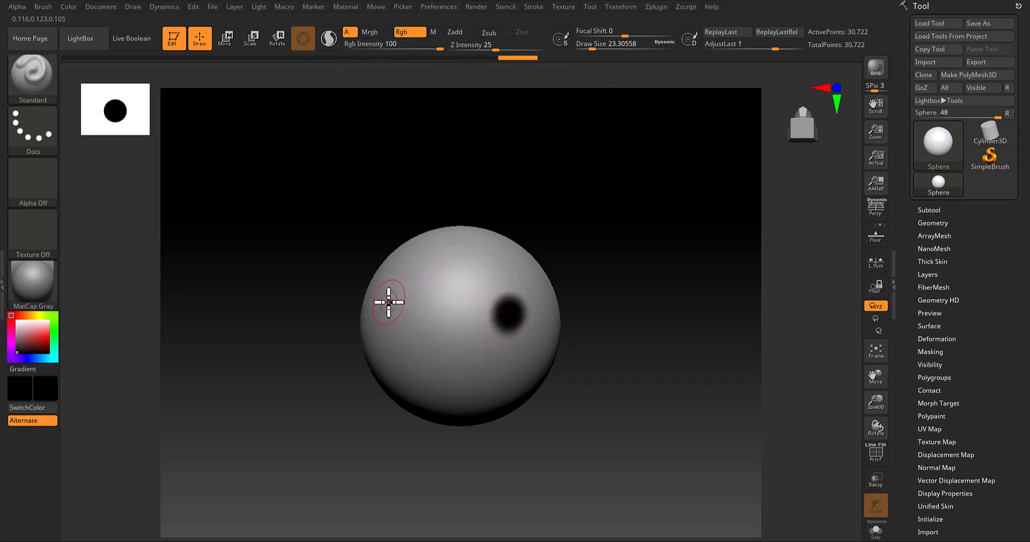
drag(391, 296, 390, 302)
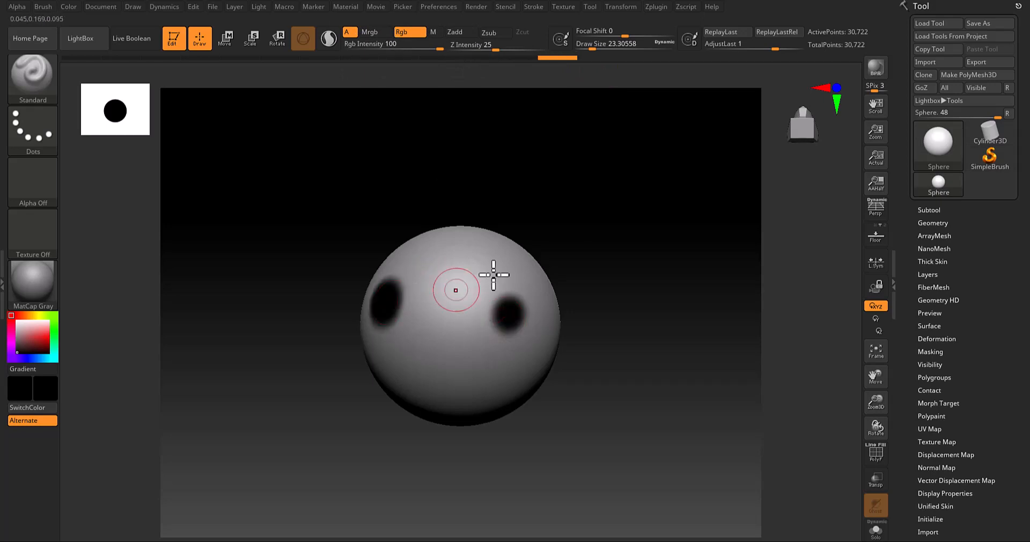
Step: Switch the brush's stroke type to Spray, try a black stroke across the upper part of the sphere and undo it
mouse_move(637, 320)
alt+mouse_down()
mouse_move(635, 351)
mouse_move(630, 310)
mouse_move(627, 324)
alt+mouse_up()
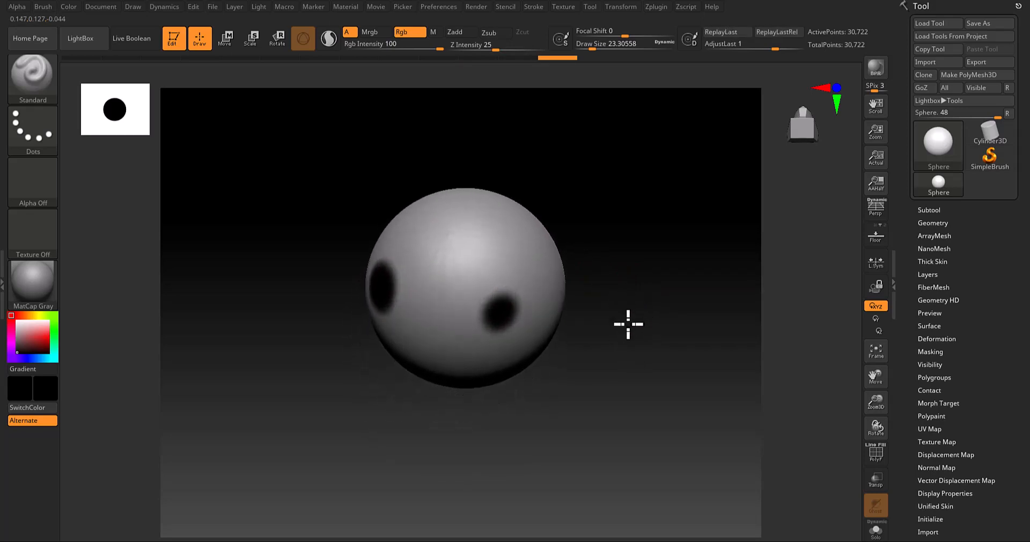
click(44, 132)
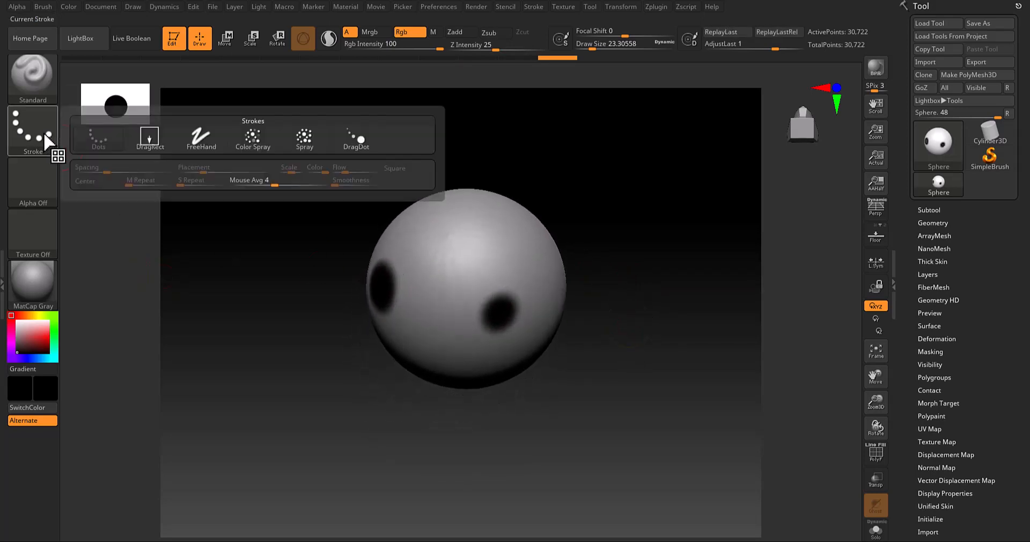
click(312, 143)
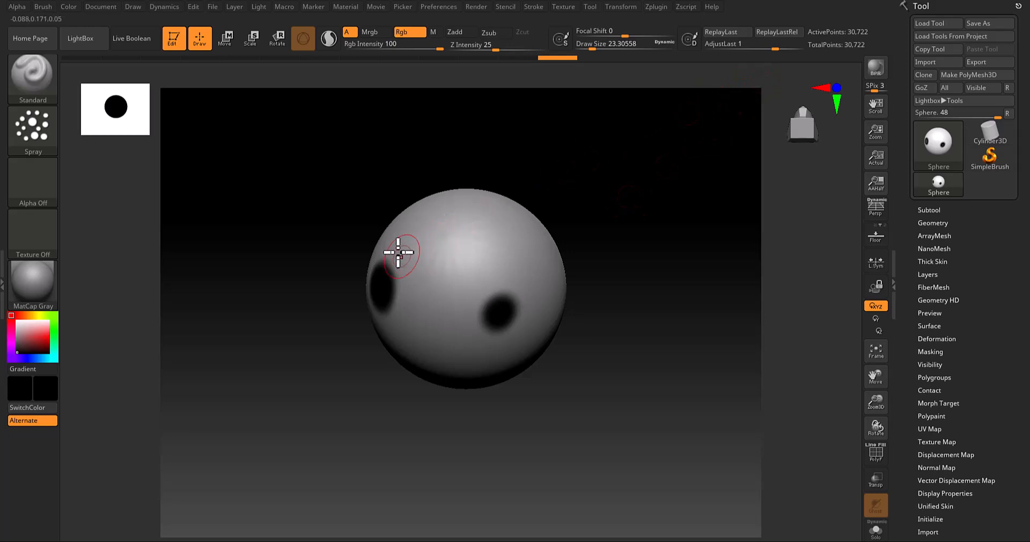
drag(413, 220, 453, 213)
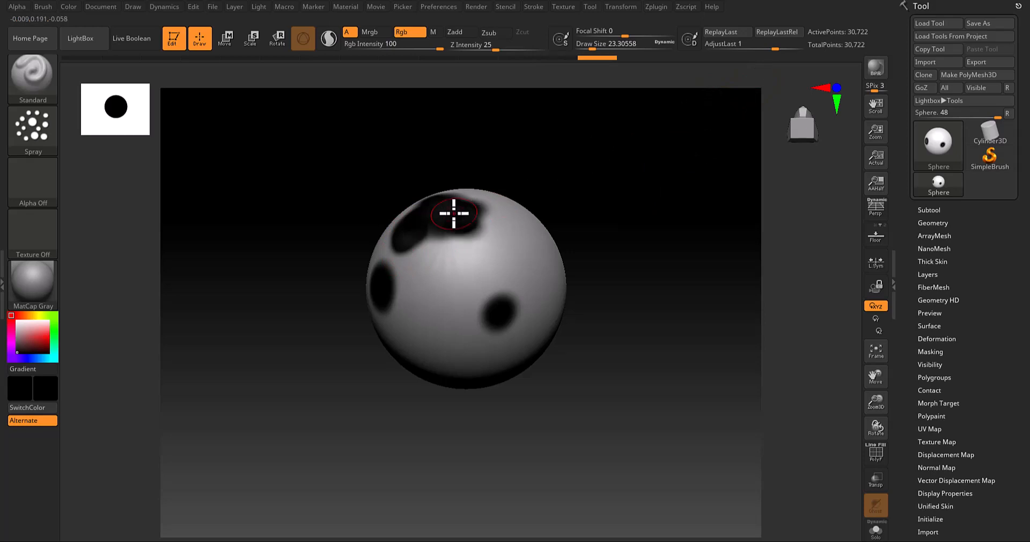
key(ctrl+z)
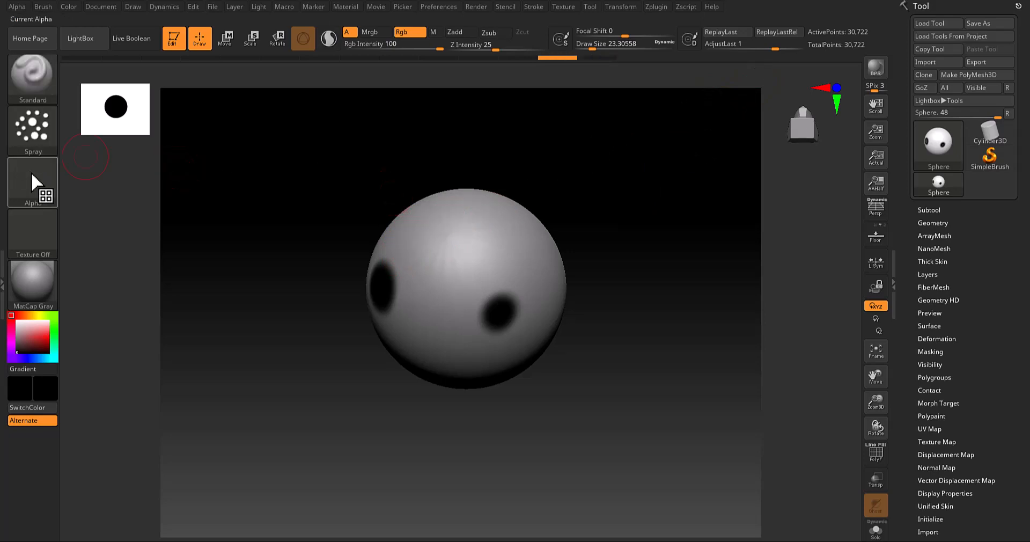
Step: Spray black speckles over the top of the sphere using Alpha 07
click(31, 172)
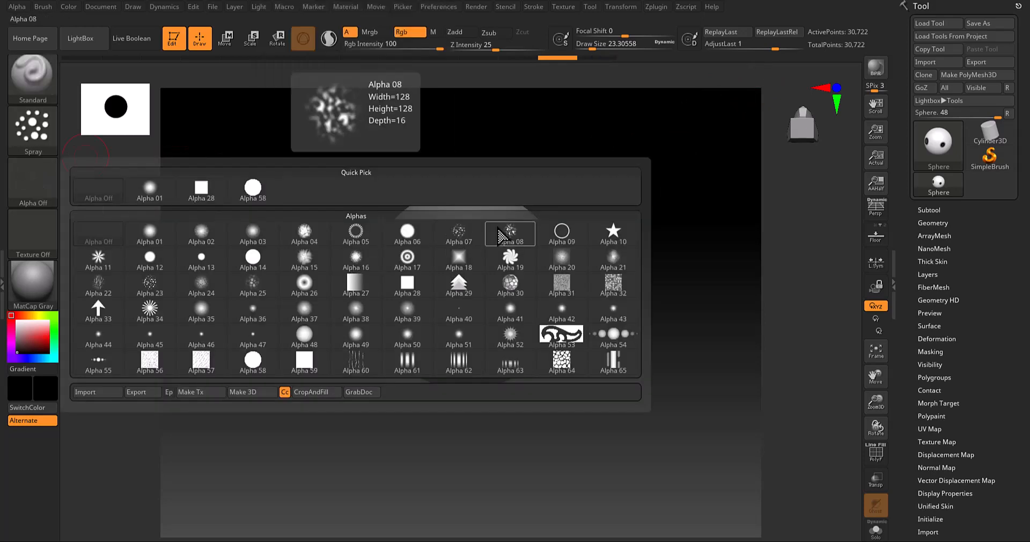
click(459, 232)
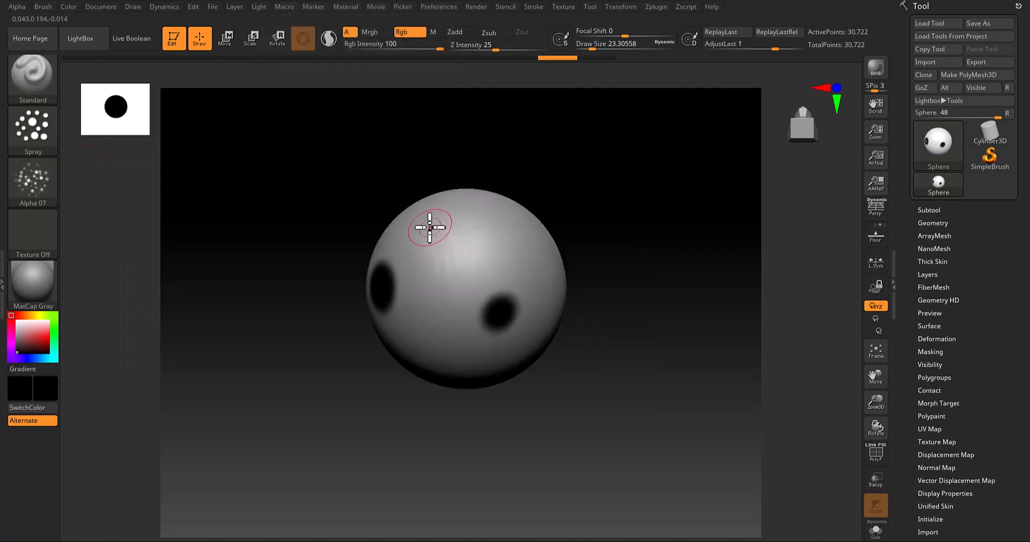
drag(430, 227, 517, 232)
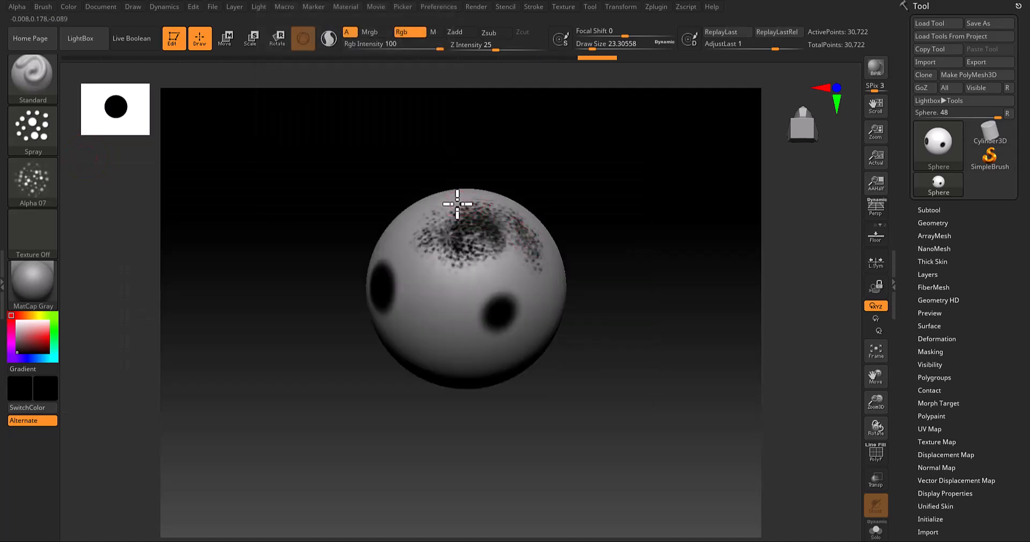
mouse_move(457, 204)
mouse_down()
mouse_move(517, 218)
mouse_move(477, 239)
mouse_move(428, 214)
mouse_up()
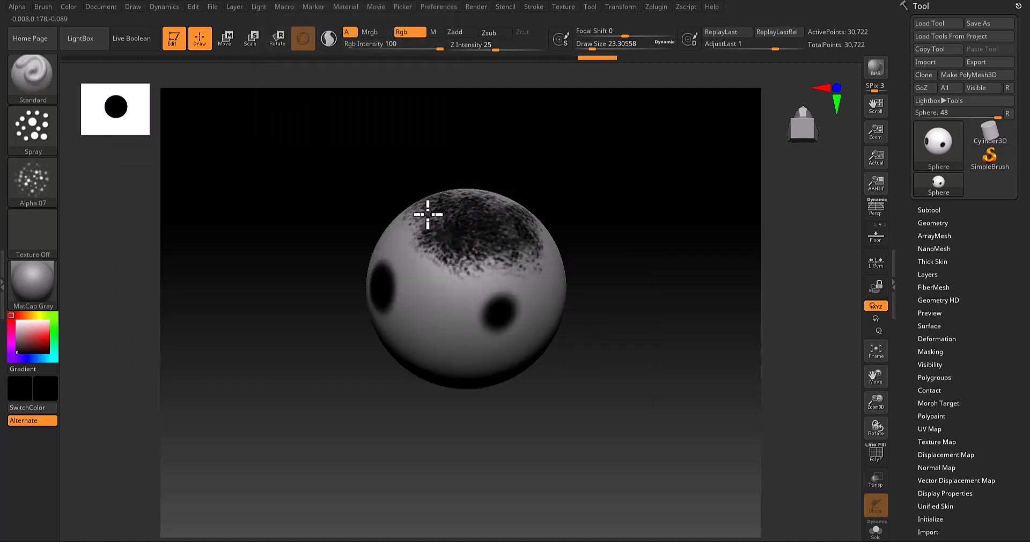
drag(604, 262, 554, 257)
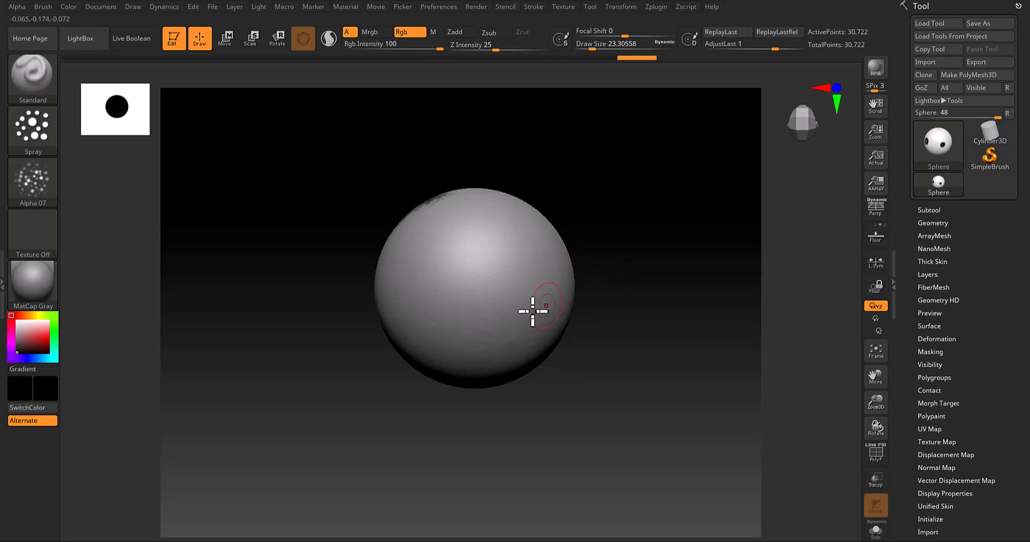
mouse_move(533, 311)
mouse_down()
mouse_move(504, 331)
mouse_move(514, 340)
mouse_up()
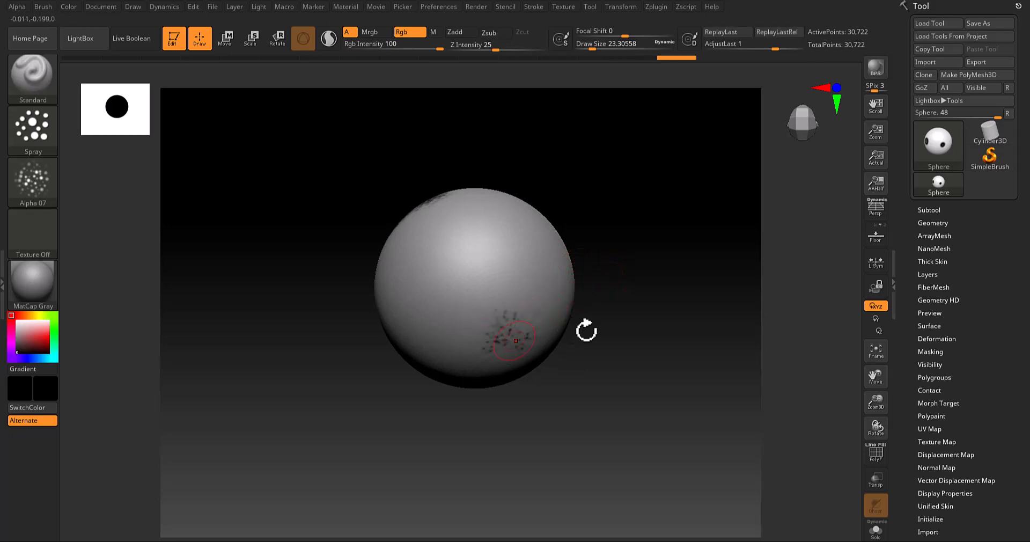
key(ctrl+z)
Step: Spray a dense black speckled patch on the side of the sphere facing away from the two round spots
mouse_move(634, 275)
mouse_down()
mouse_move(614, 310)
mouse_move(618, 326)
mouse_move(657, 328)
mouse_move(589, 324)
mouse_up()
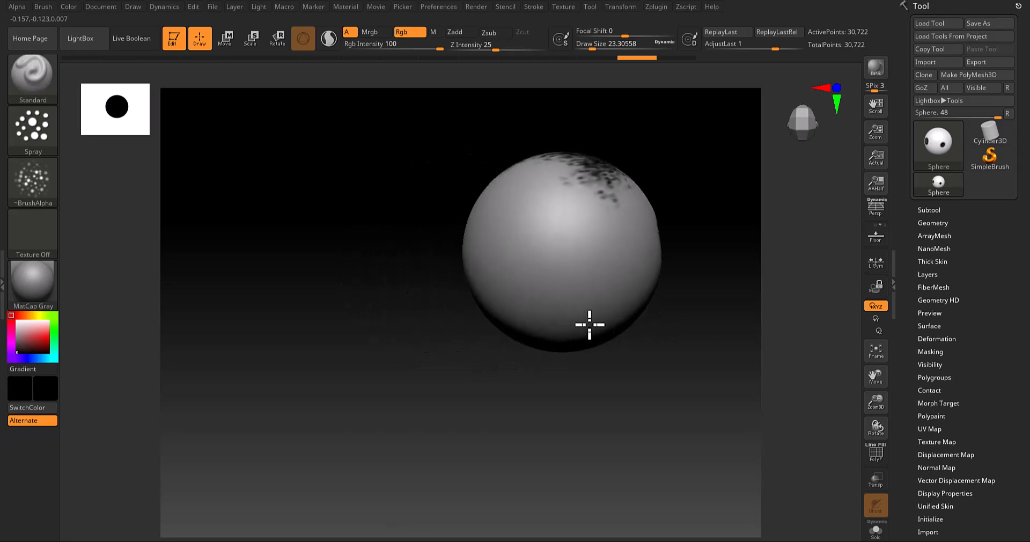
drag(509, 256, 511, 266)
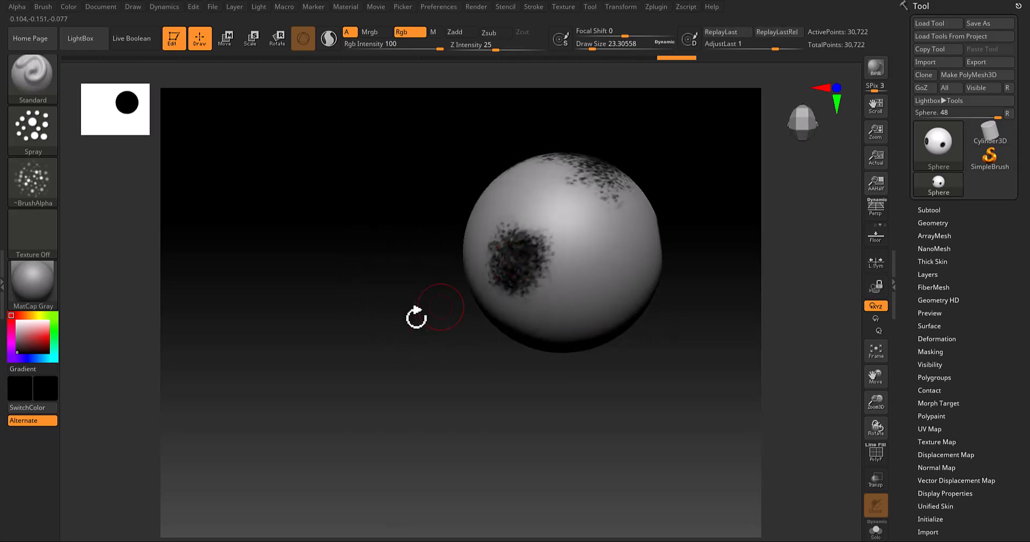
drag(448, 356, 534, 369)
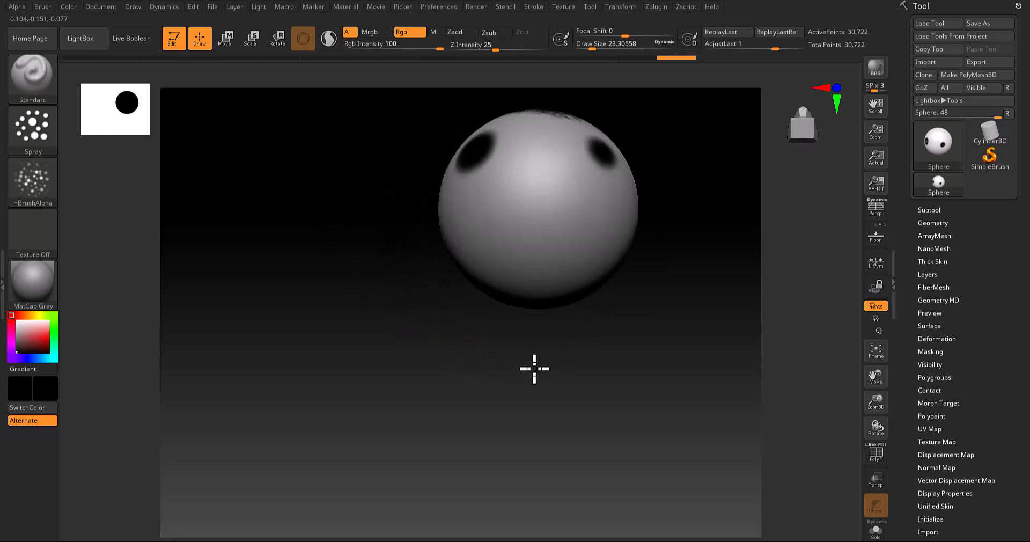
Step: Preview the painted sphere's unwrapped UV layout with Morph UV, return it to 3D and look over the UV creation options
alt+drag(671, 315, 617, 396)
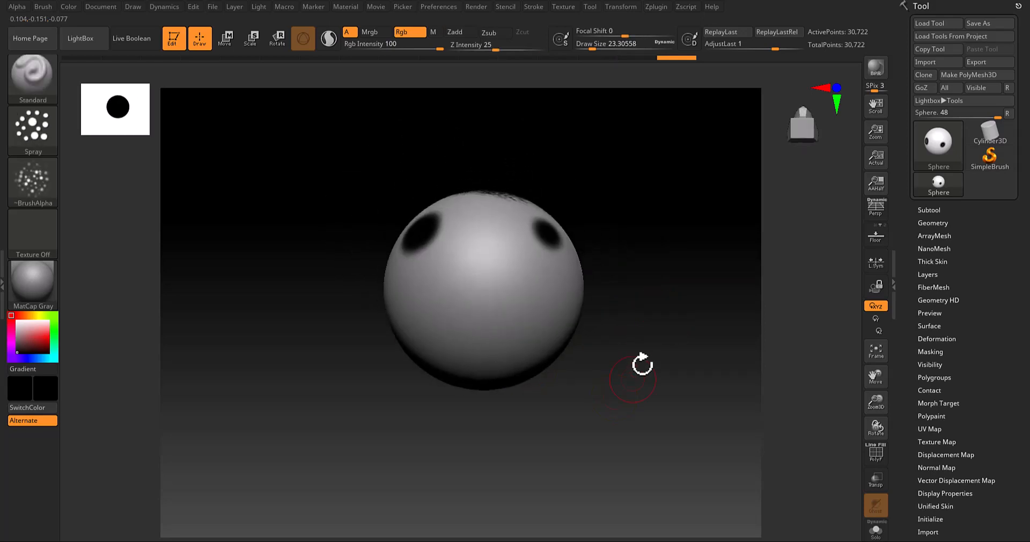
drag(646, 345, 642, 366)
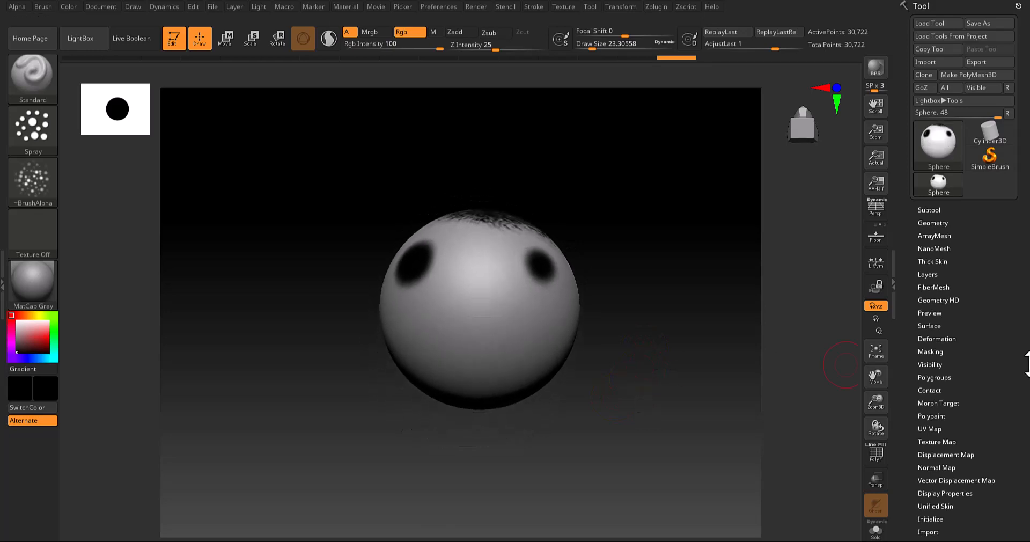
click(930, 428)
drag(989, 383, 975, 265)
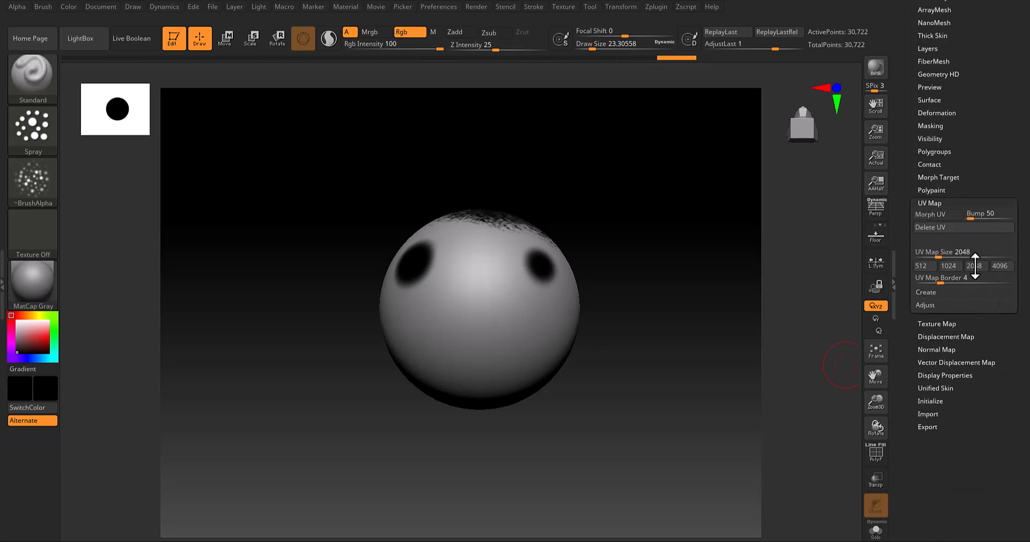
click(928, 214)
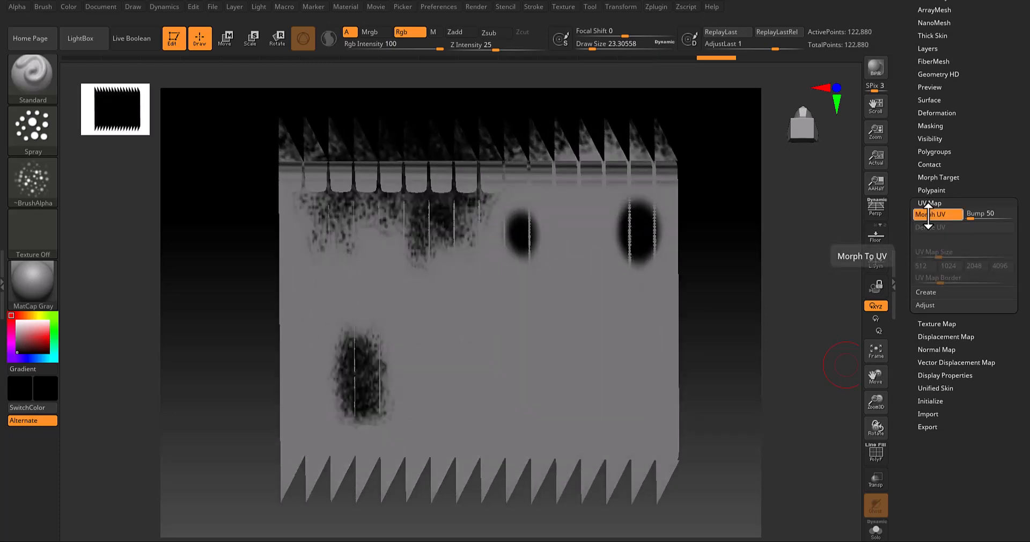
click(928, 215)
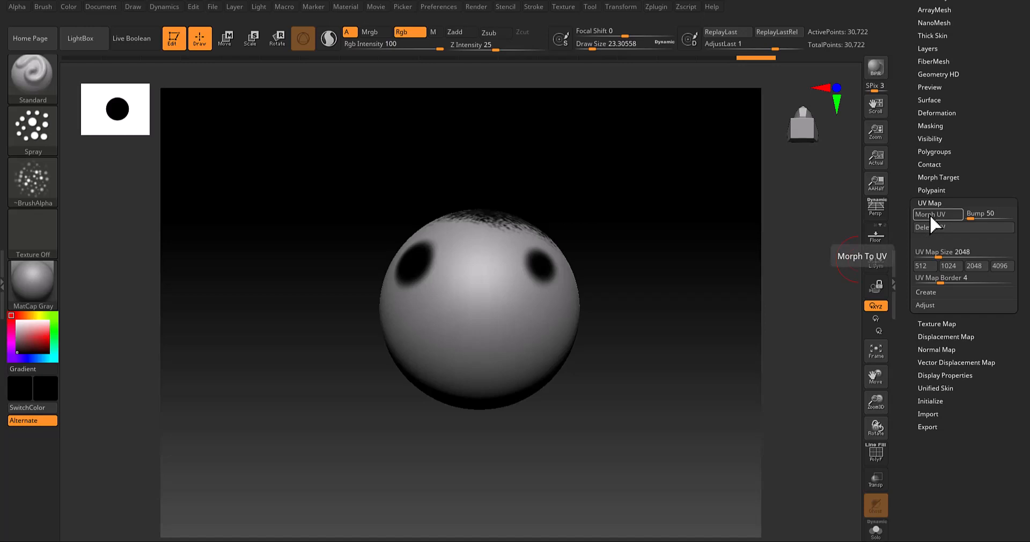
click(926, 292)
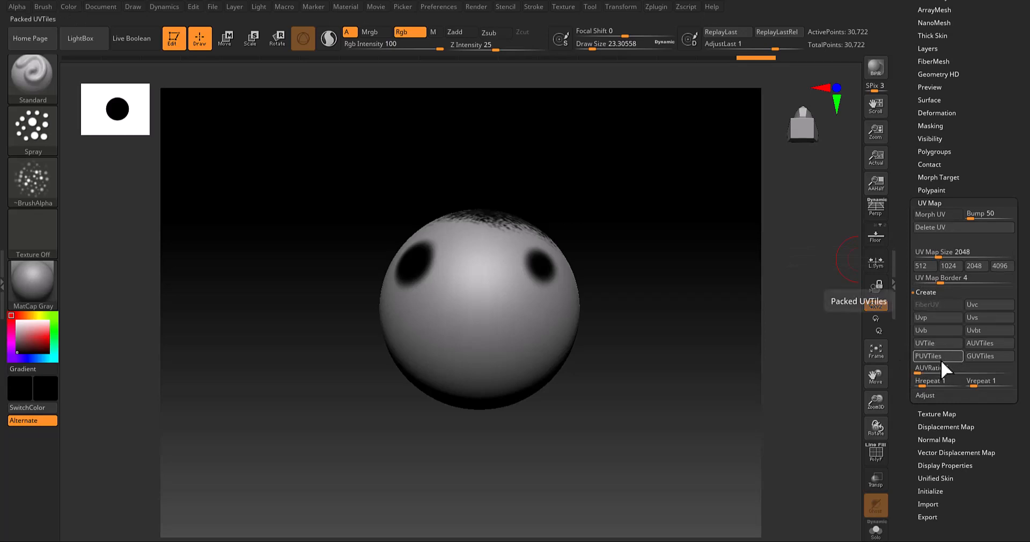
click(926, 292)
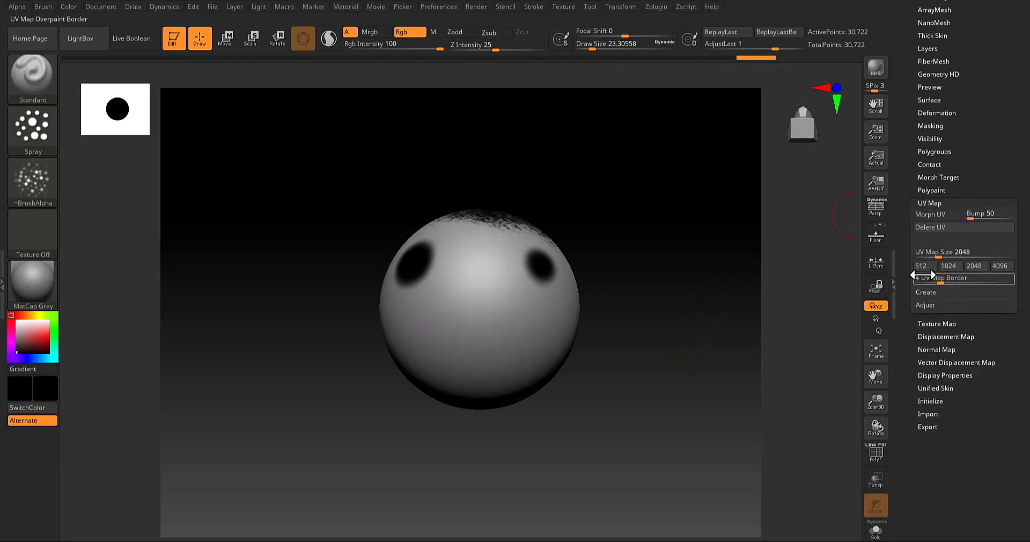
click(929, 203)
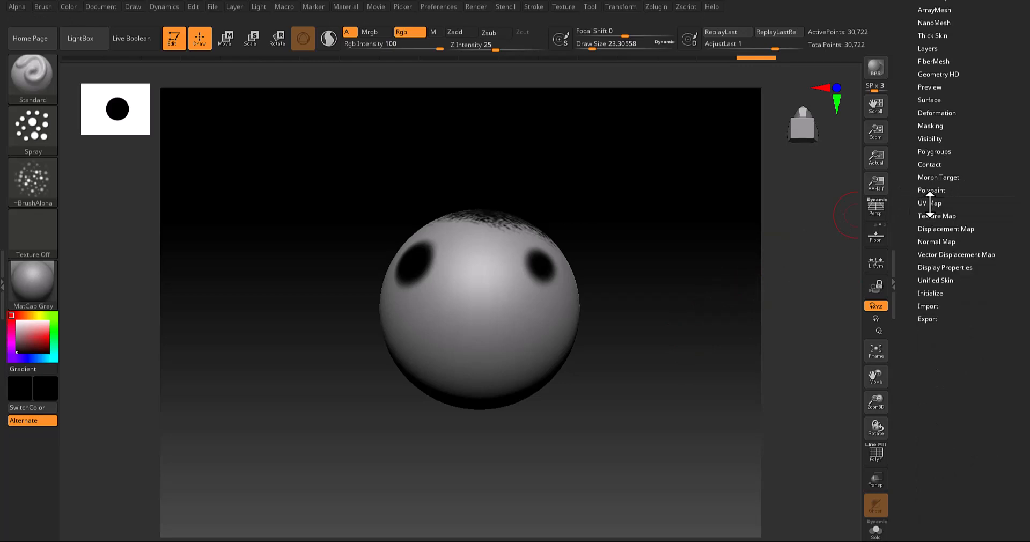
Step: Check the UV map size options and create a new texture map from the sphere's polypaint
click(934, 215)
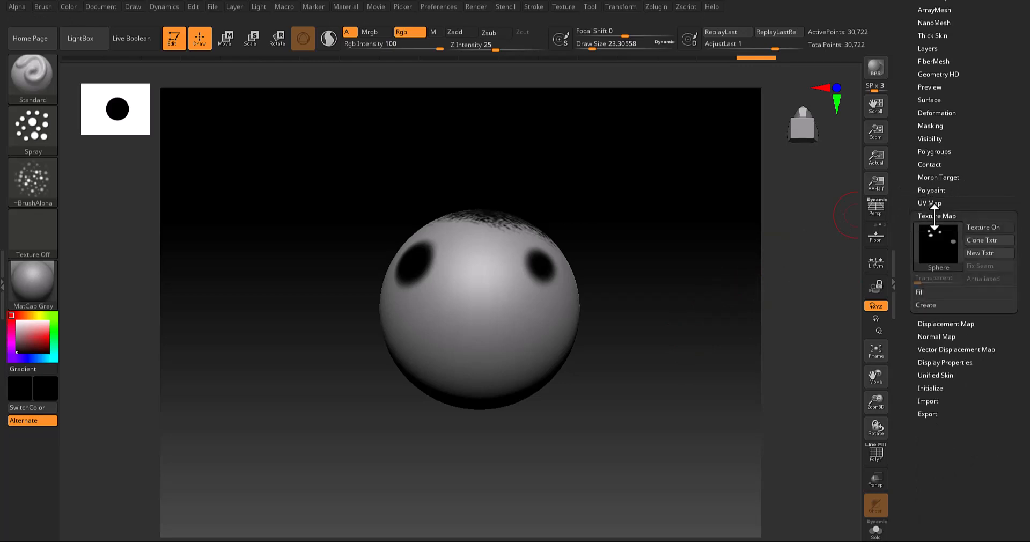
click(943, 308)
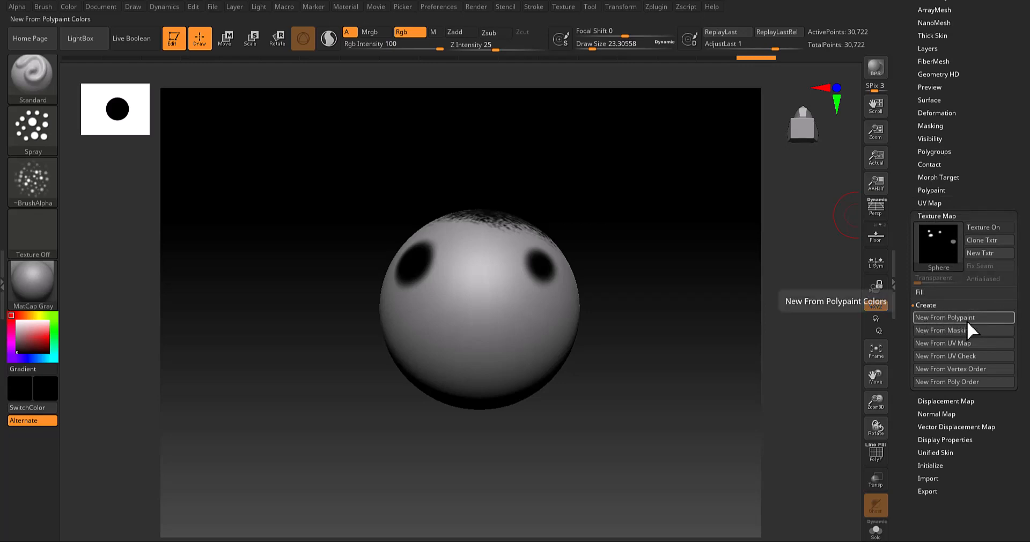
click(935, 202)
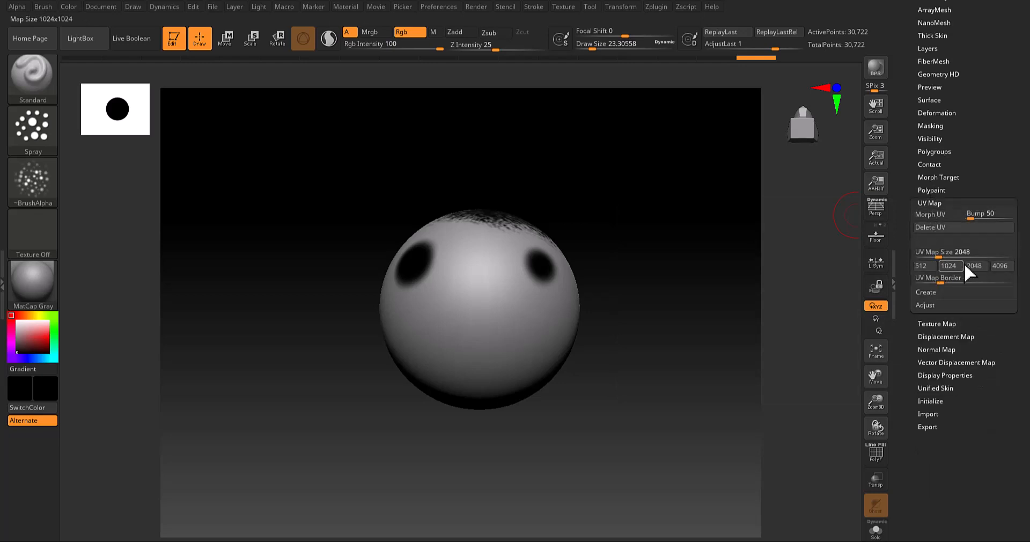
click(932, 203)
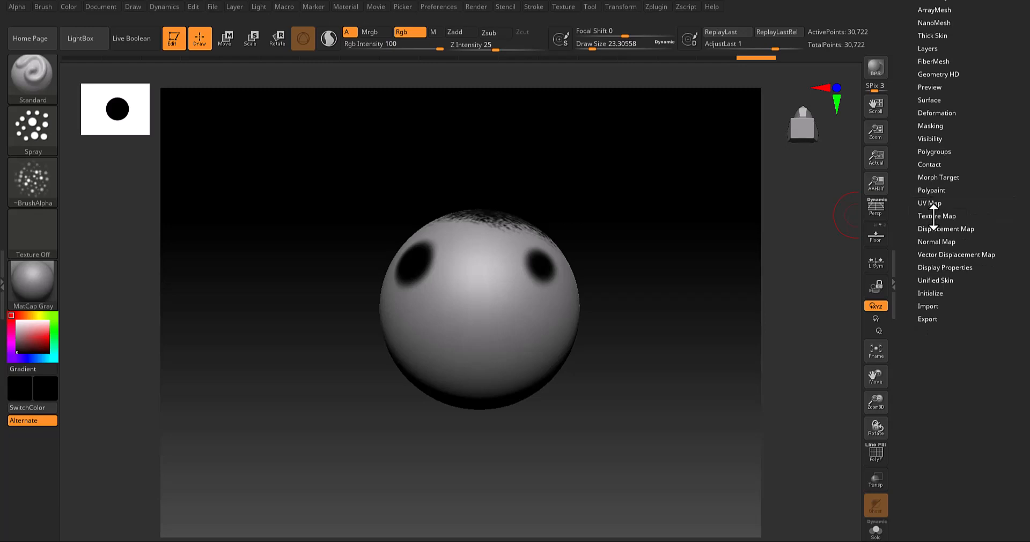
click(933, 216)
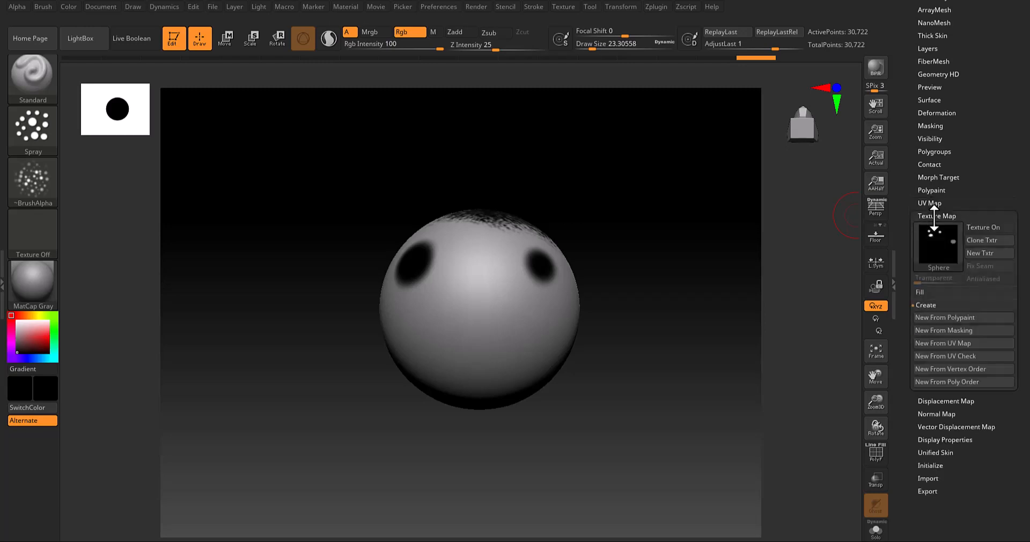
click(941, 317)
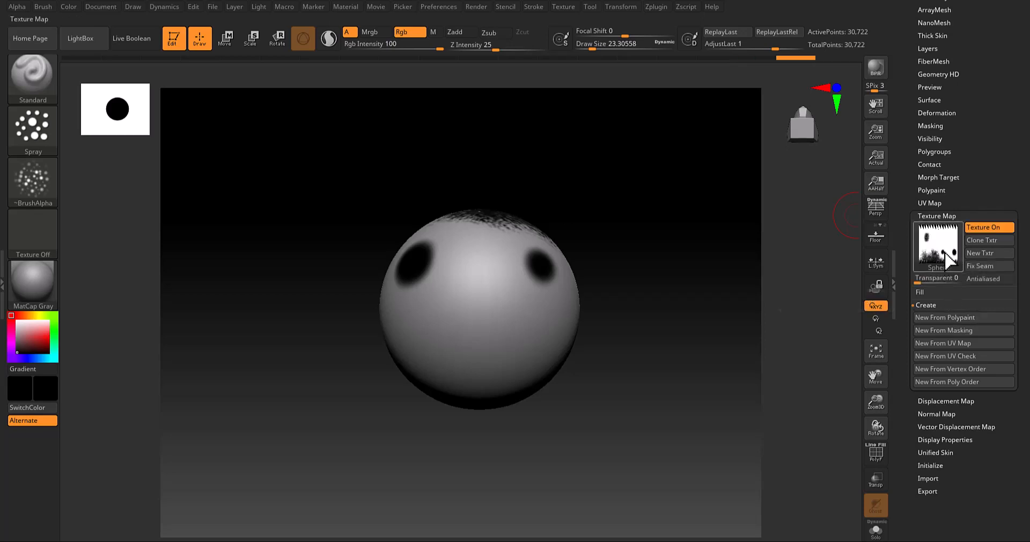
mouse_move(945, 260)
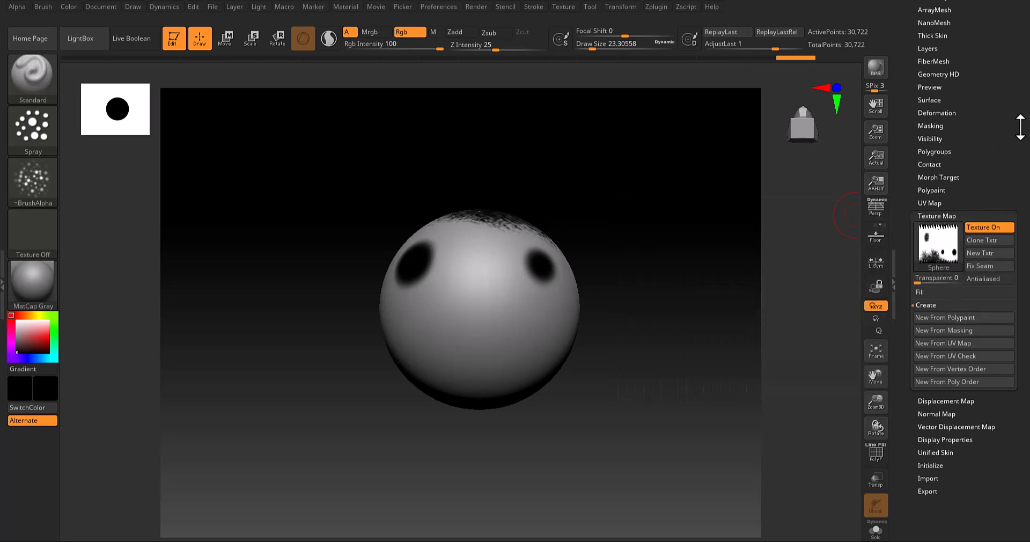
Step: Send the textured sphere to Cinema 4D through GoZ and delete the original parametric sphere there
drag(1015, 181, 1015, 216)
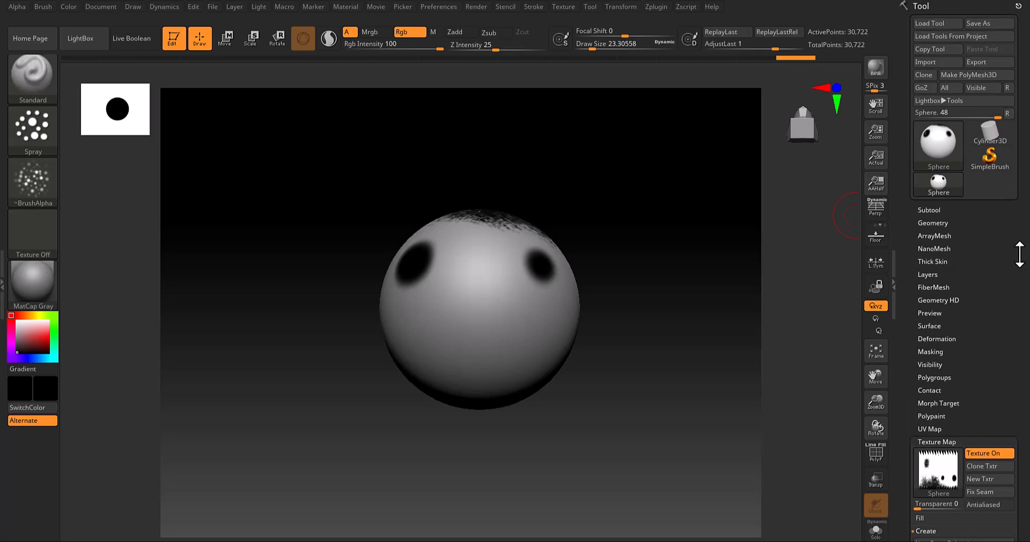
click(925, 86)
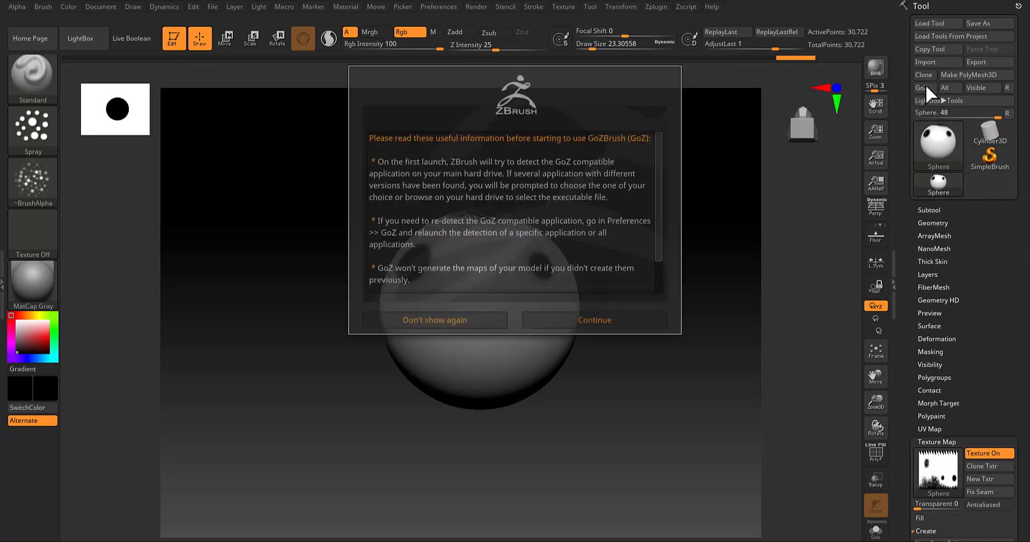
click(622, 322)
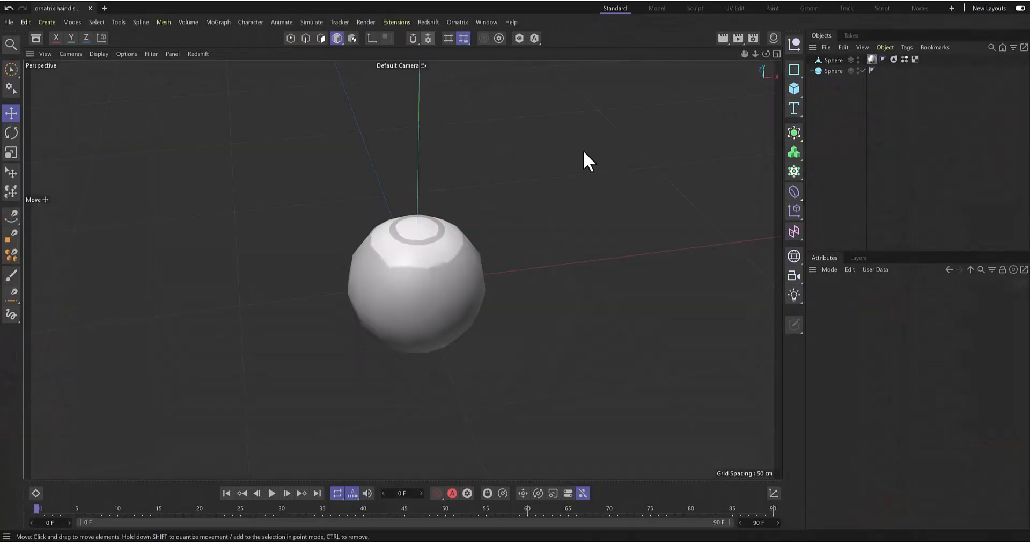
click(832, 71)
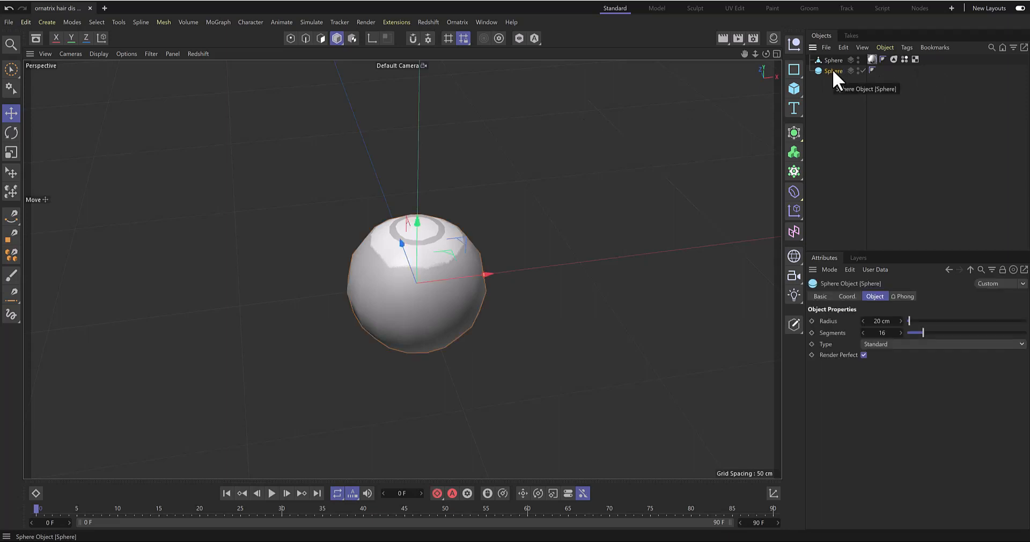
key(Delete)
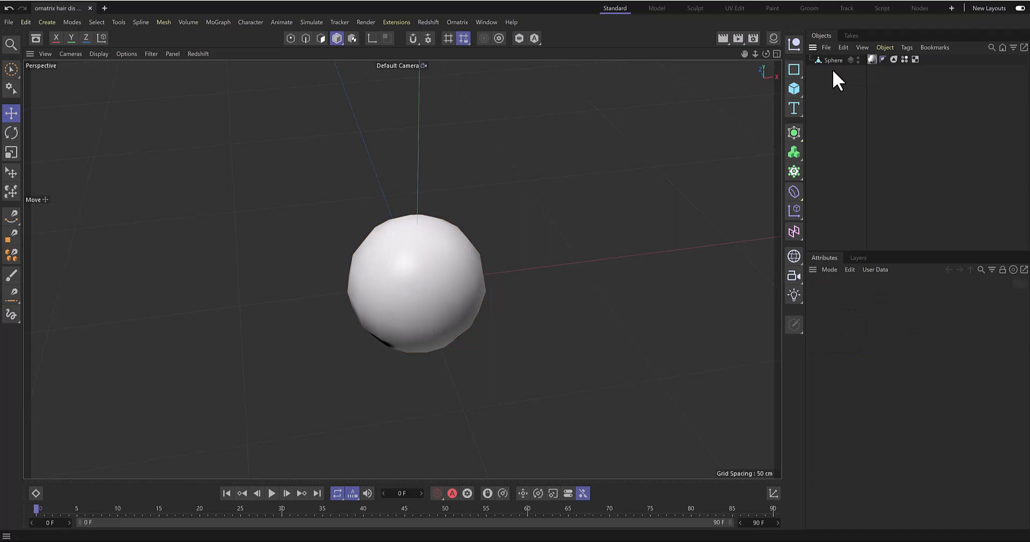
Step: Rotate the imported sphere until its speckled area faces up and the two spots face front, and delete its material tag
alt+drag(540, 295, 494, 274)
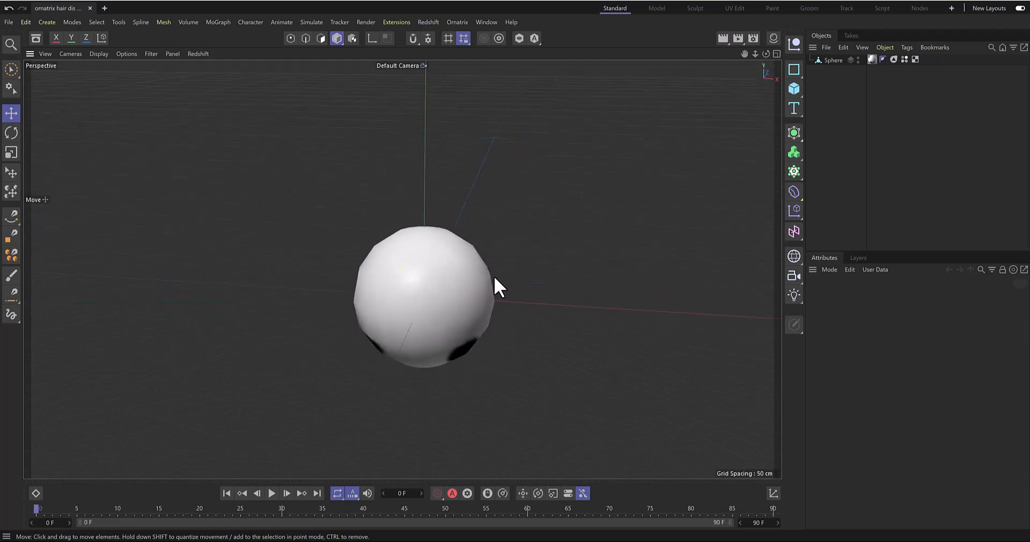
click(833, 60)
key(r)
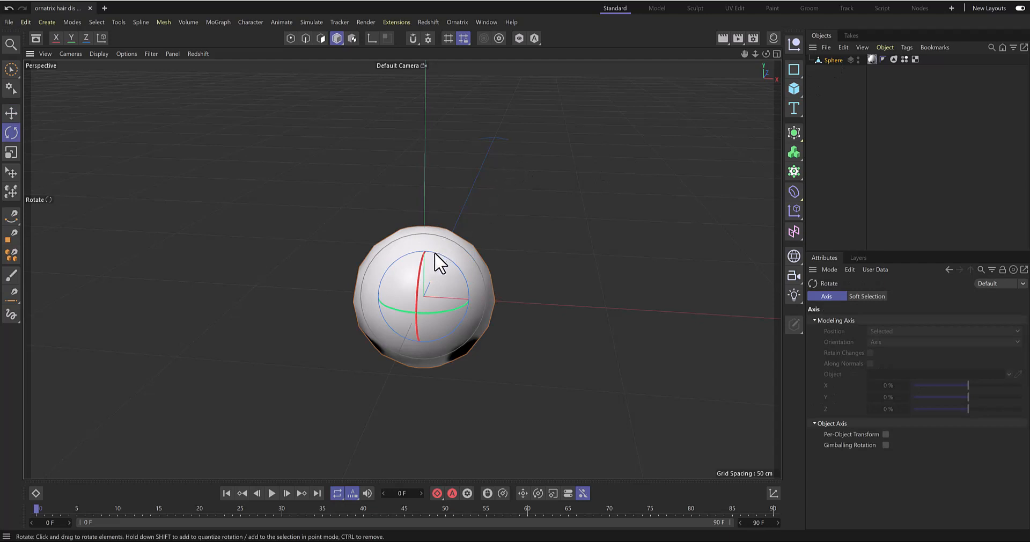
drag(434, 257, 408, 361)
alt+drag(575, 292, 588, 309)
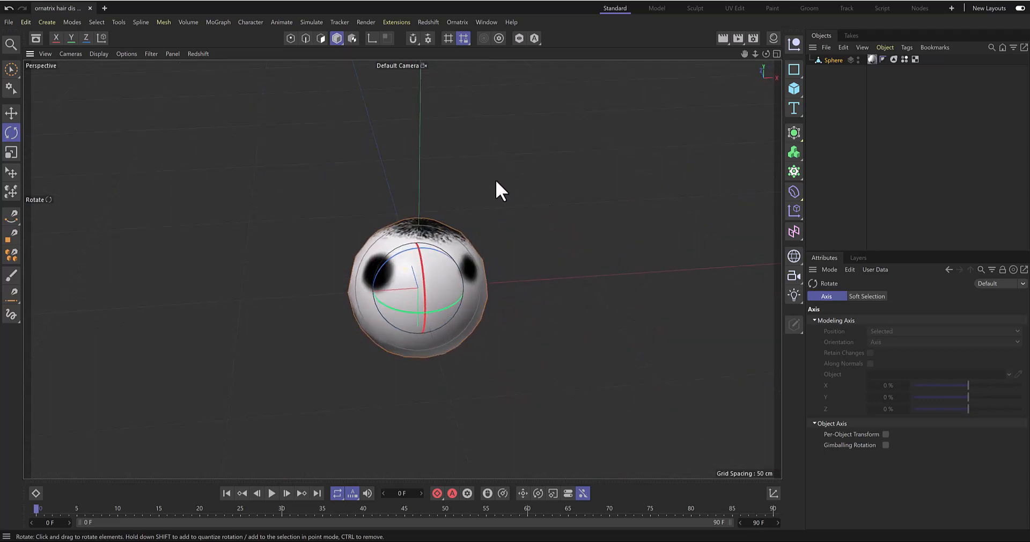
click(871, 59)
key(Delete)
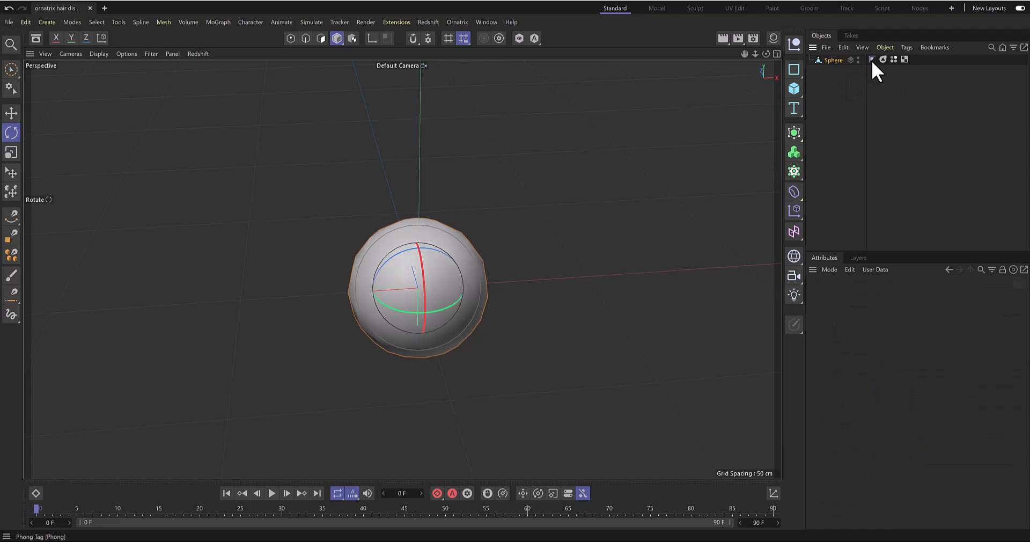
Step: Add the Ornatrix Fur Ball groom to the sphere at 100 % scale and 100 % detail
click(826, 61)
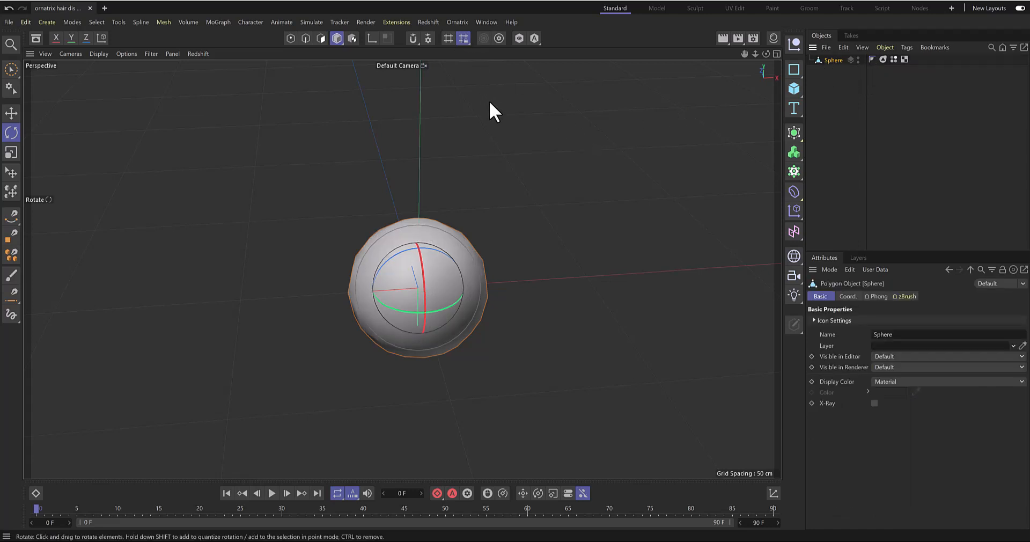
click(454, 20)
click(468, 38)
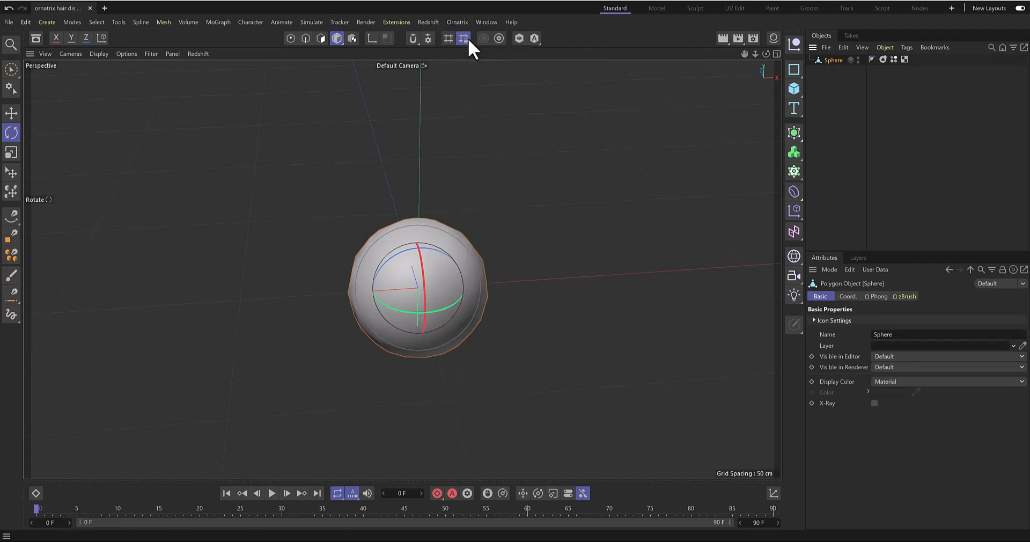
click(412, 222)
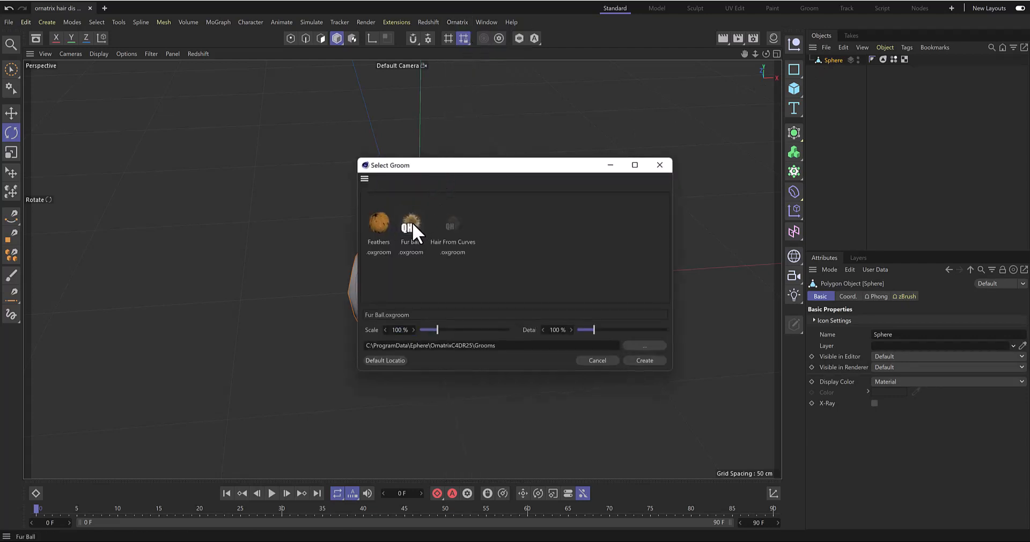
click(641, 359)
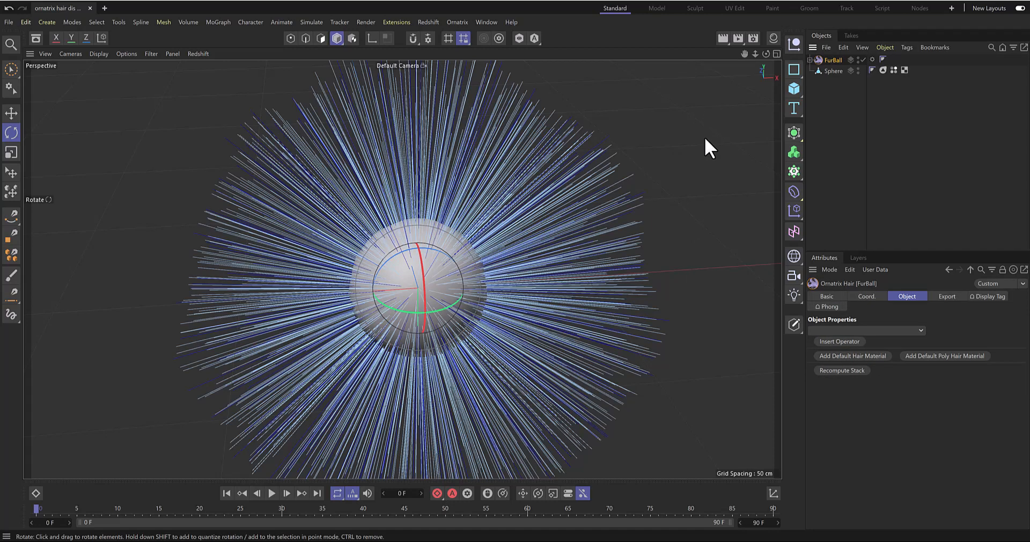
Step: Disable the Hair From Guides operator in the FurBall stack
click(809, 59)
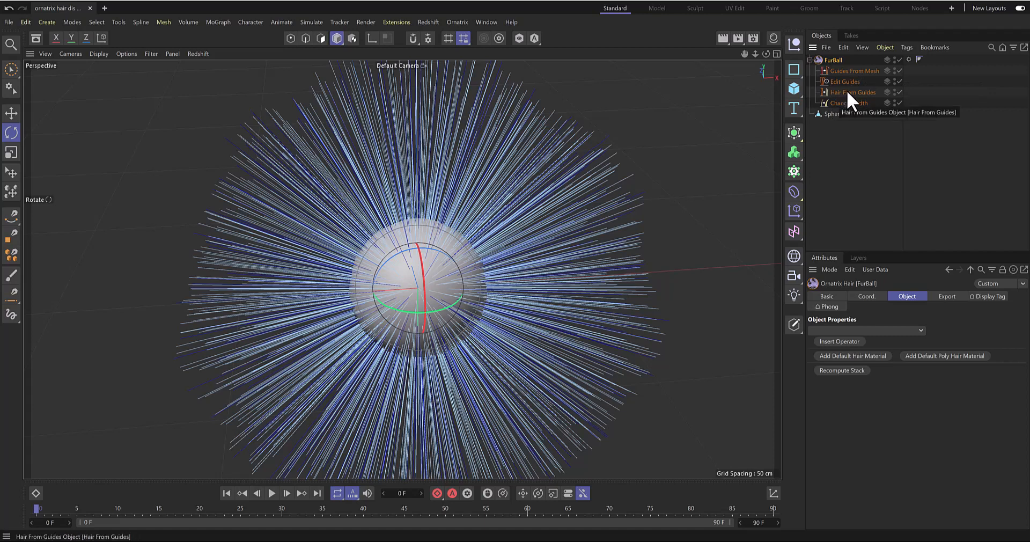
click(899, 90)
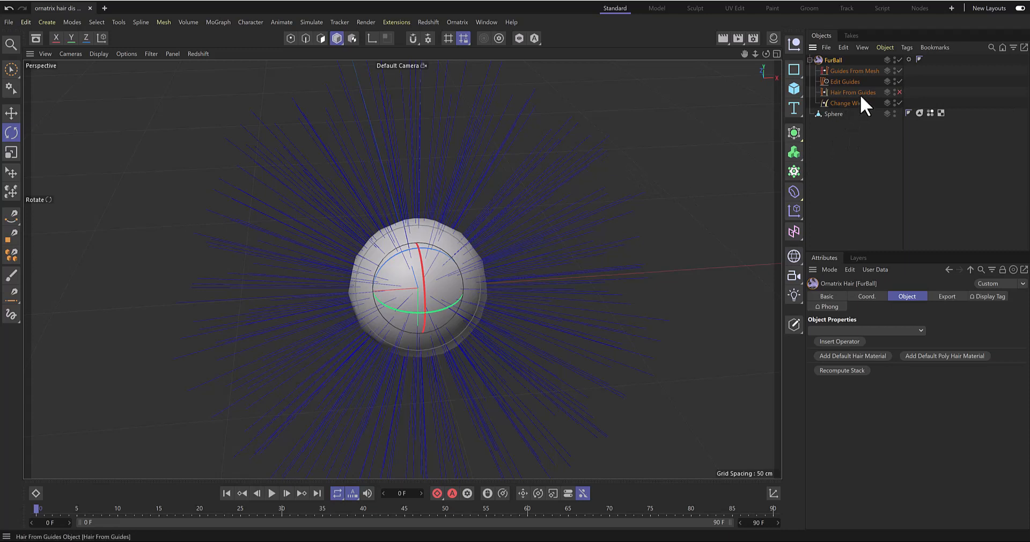
Step: Load the existing Sphere_TXTR.tif bitmap as the distribution map of the Guides From Mesh operator
click(858, 70)
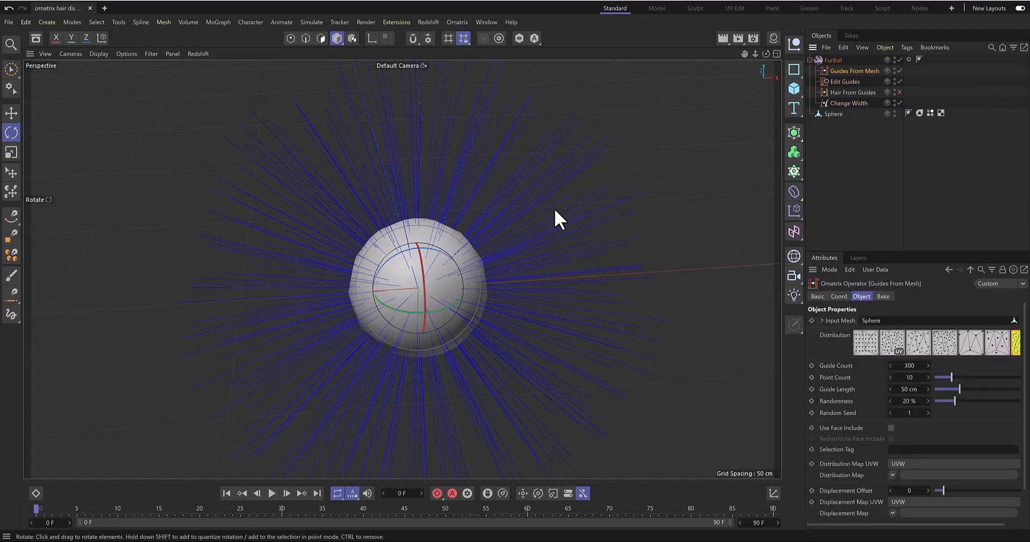
mouse_move(494, 254)
alt+mouse_down()
mouse_move(660, 253)
mouse_move(494, 254)
alt+mouse_up()
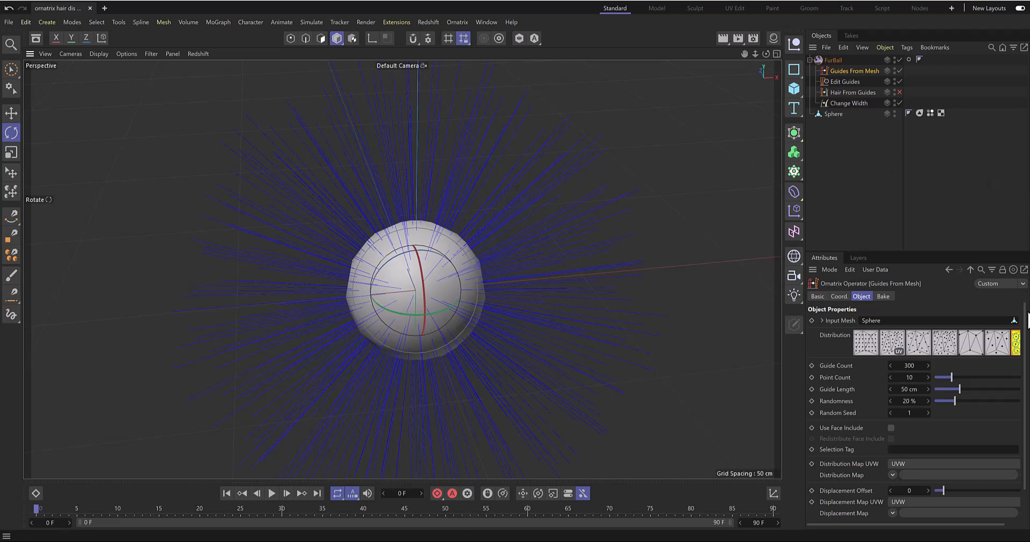
scroll(1008, 375, down, 2)
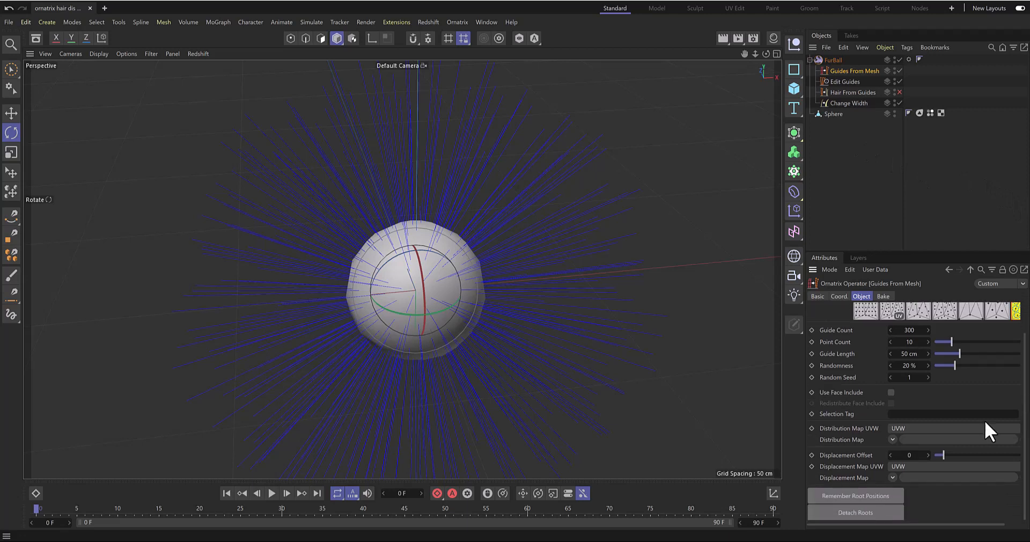
click(893, 438)
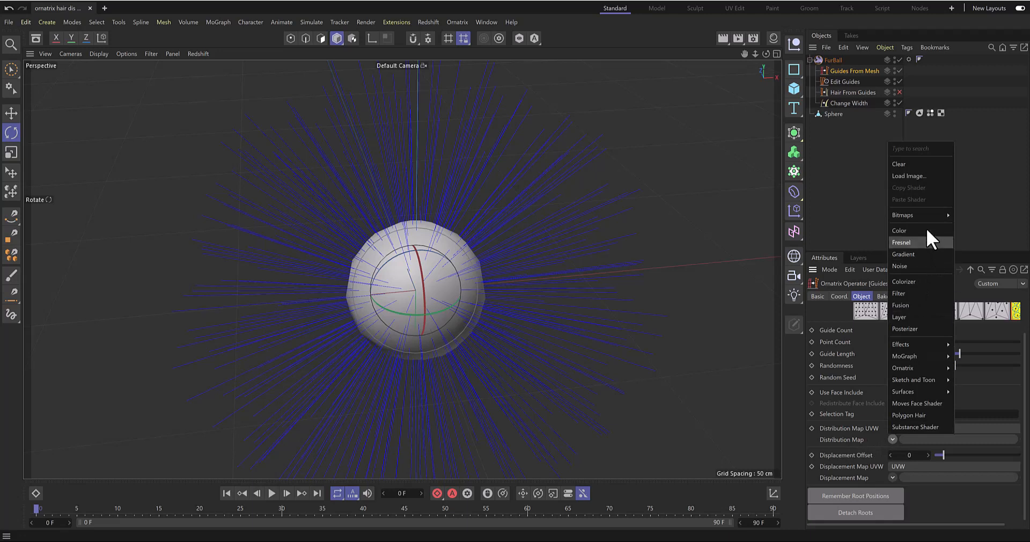
mouse_move(925, 213)
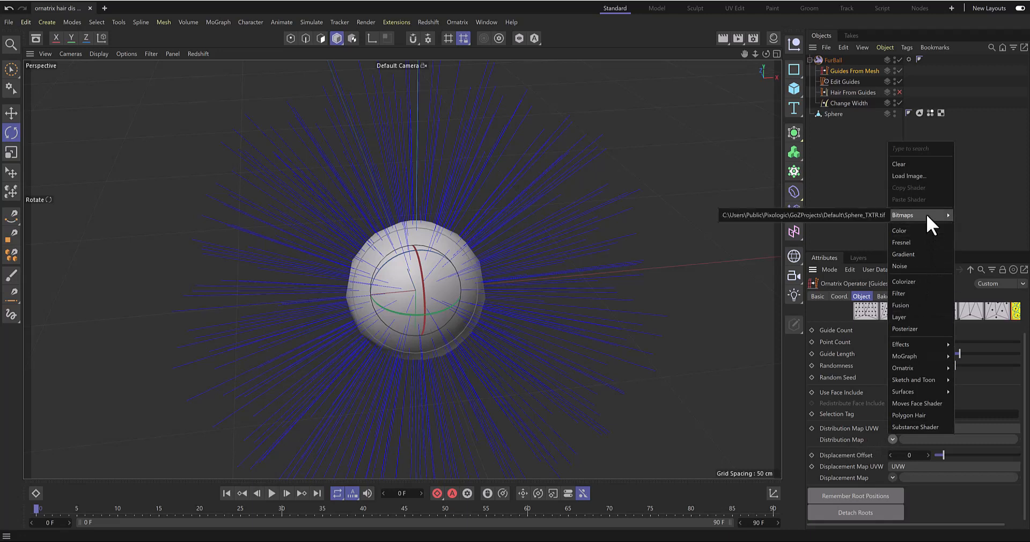
click(867, 215)
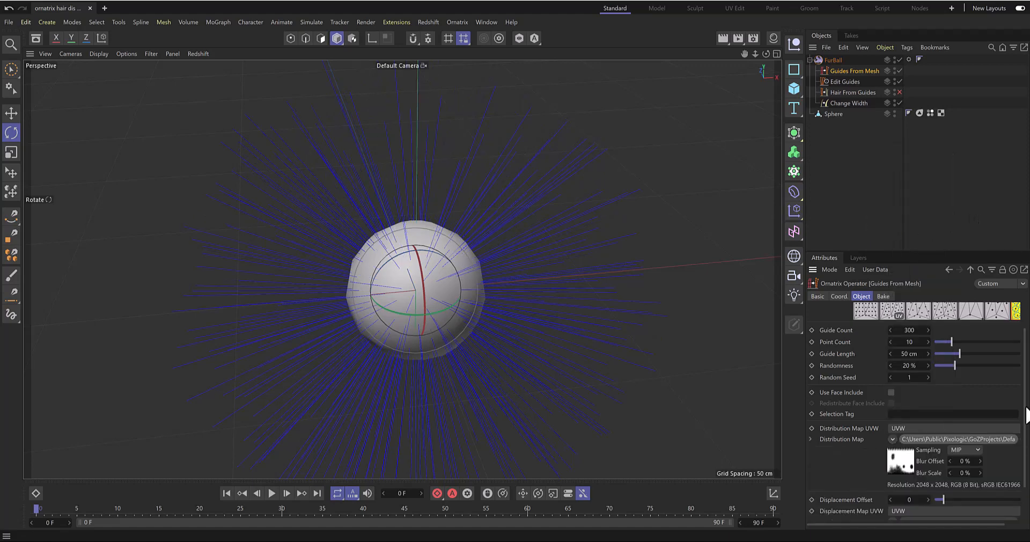
Step: Invert the guide distribution map by setting its shader's black point to 1 and white point to 0
drag(1024, 390, 1029, 455)
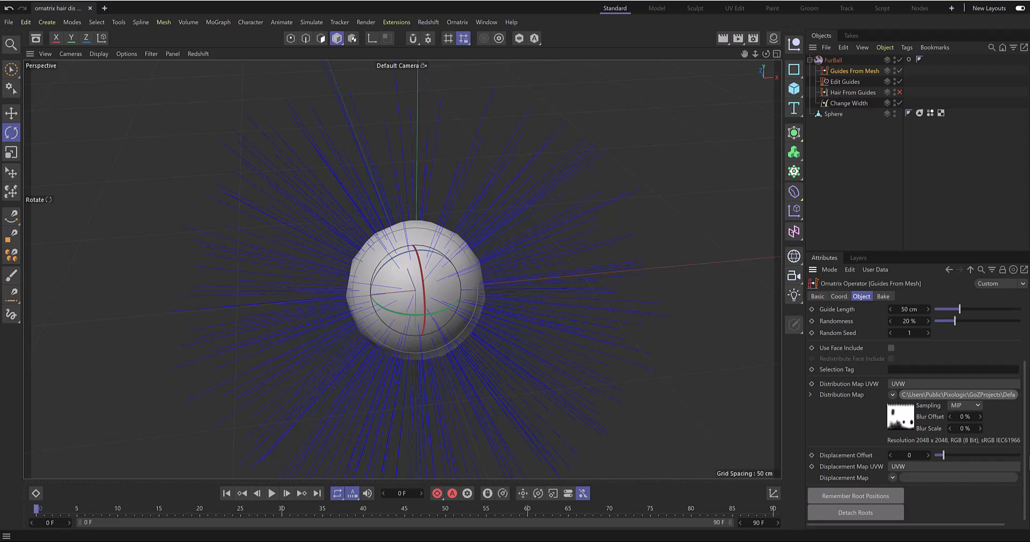
click(810, 394)
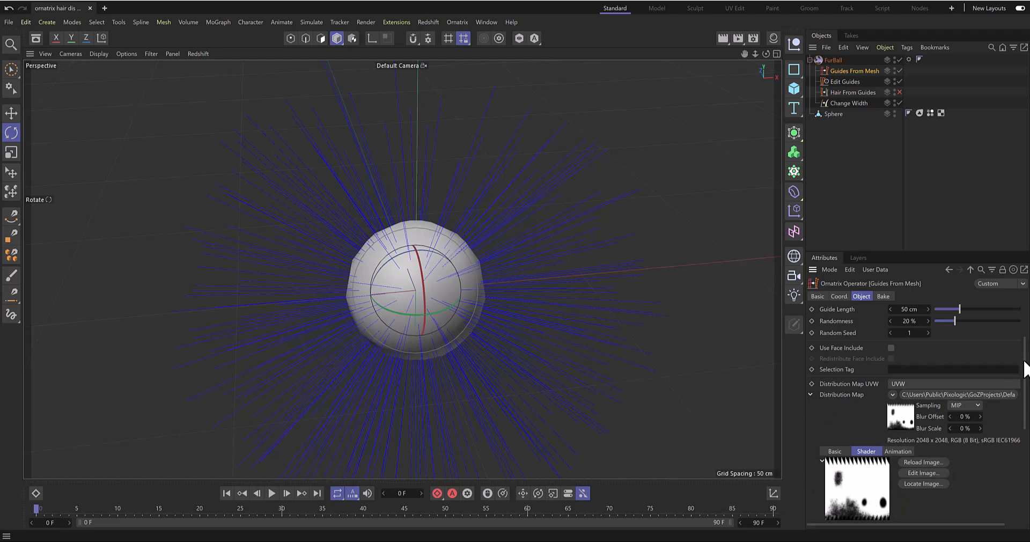
drag(1024, 379, 1026, 448)
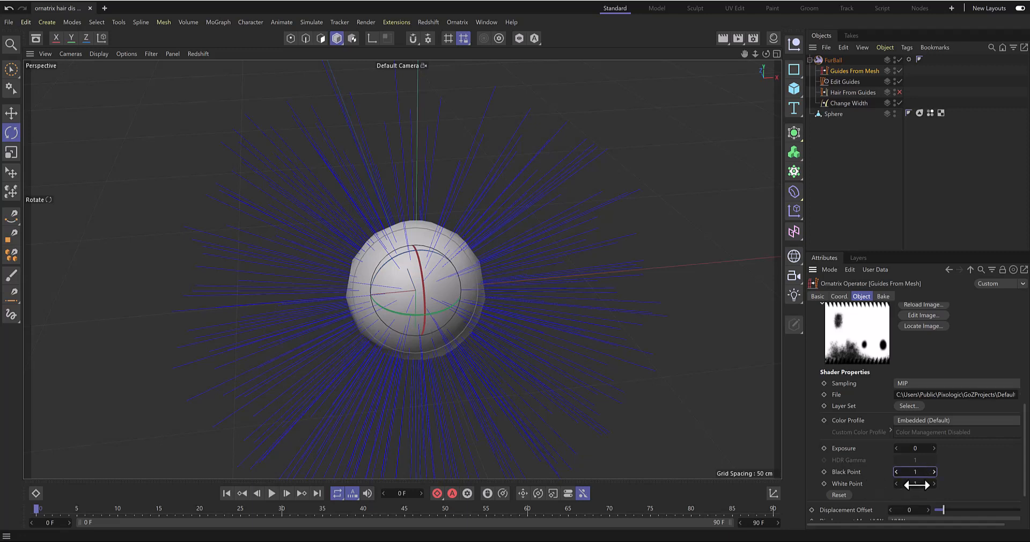
click(916, 484)
key(Return)
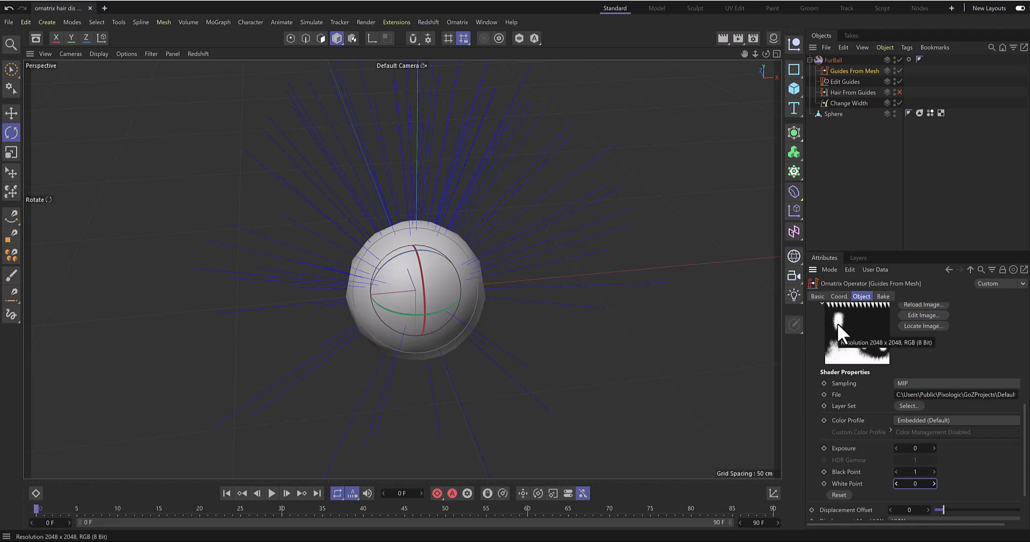
mouse_move(611, 339)
alt+mouse_down()
mouse_move(377, 327)
mouse_move(301, 304)
mouse_move(361, 276)
mouse_move(557, 306)
mouse_move(609, 349)
mouse_move(617, 323)
alt+mouse_up()
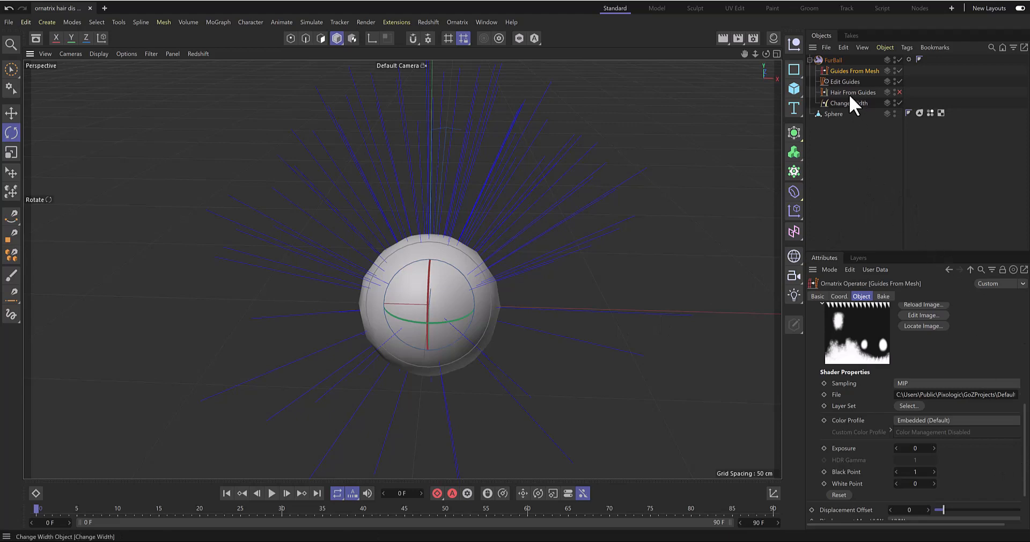
Step: Re-enable the Hair From Guides operator and load the Sphere_TXTR.tif bitmap as its distribution multiplier
click(900, 91)
click(869, 92)
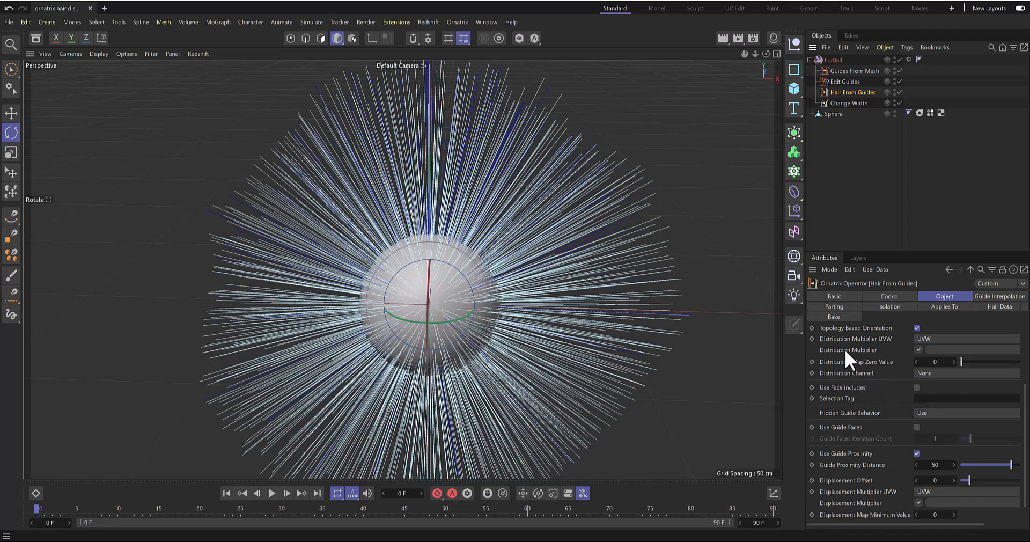
click(917, 349)
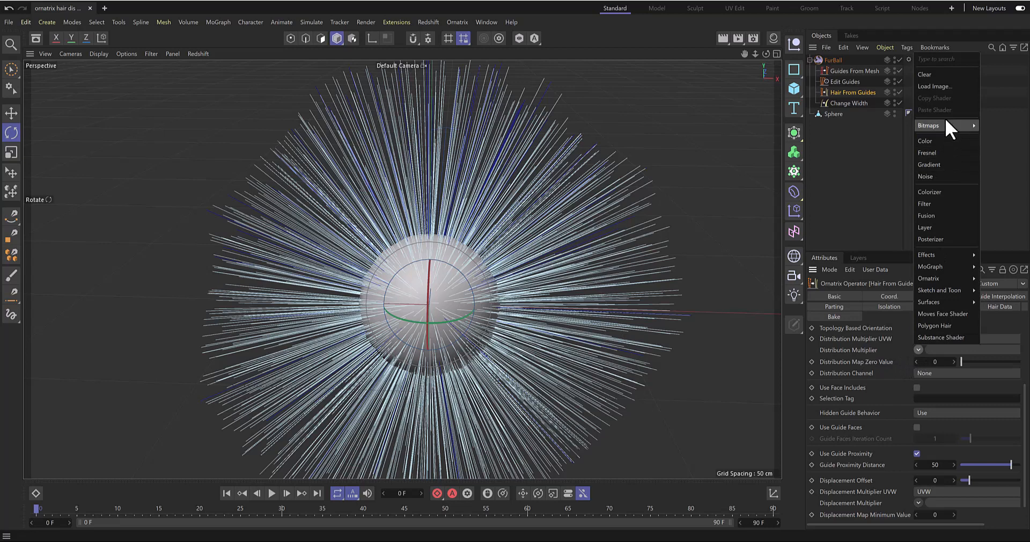
mouse_move(942, 125)
click(895, 124)
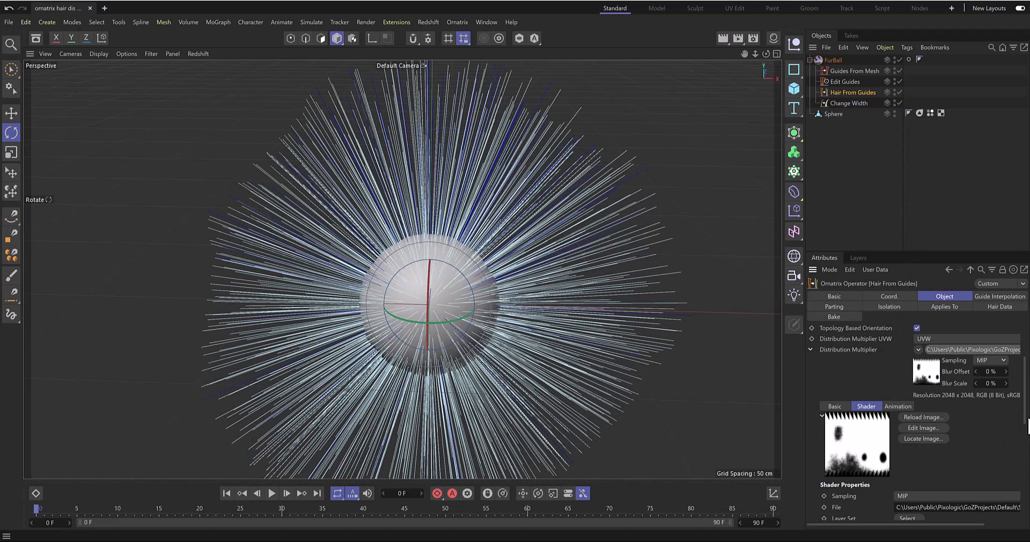
Step: Invert the Hair From Guides distribution multiplier image with black point 1 and white point 0
scroll(1026, 412, down, 6)
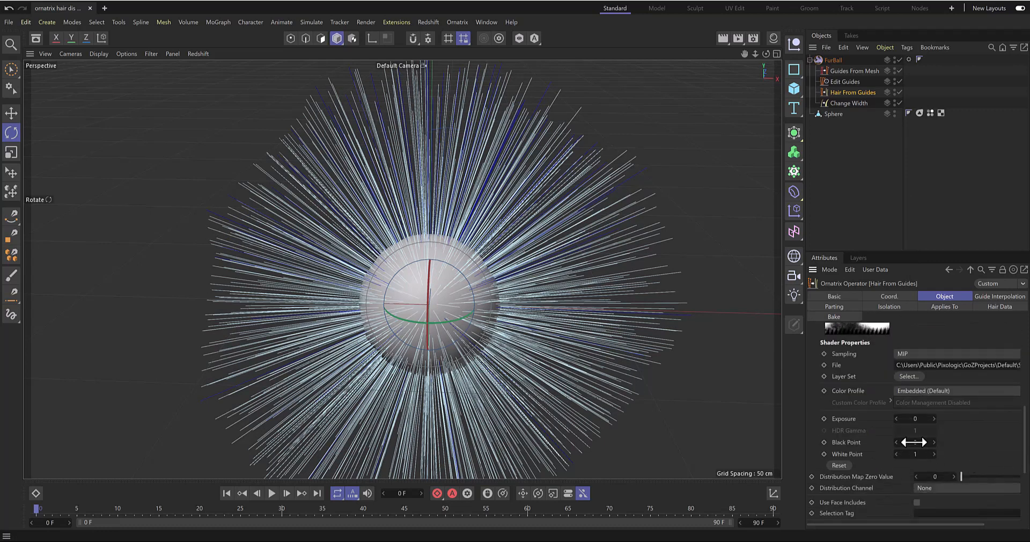
drag(913, 441, 906, 453)
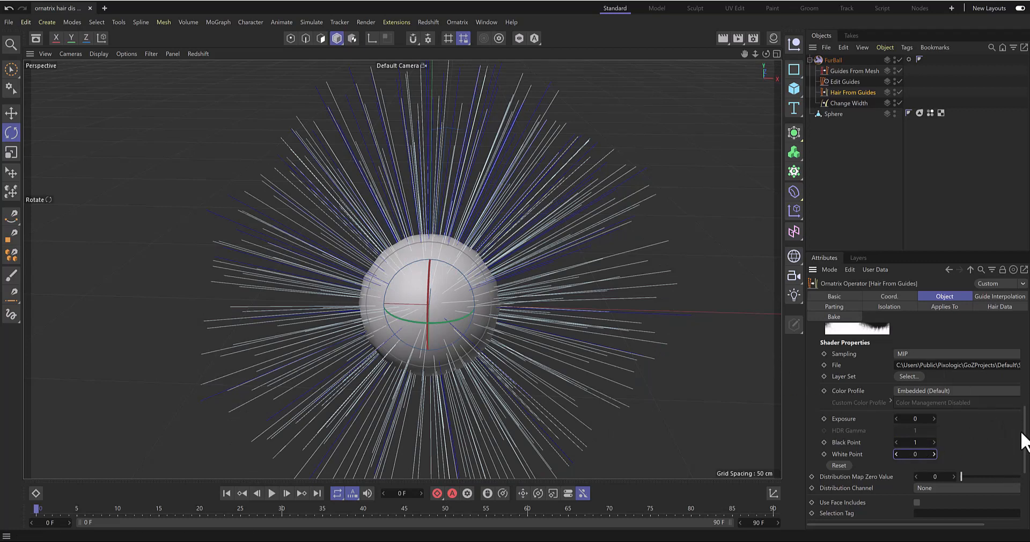
drag(1025, 440, 1027, 386)
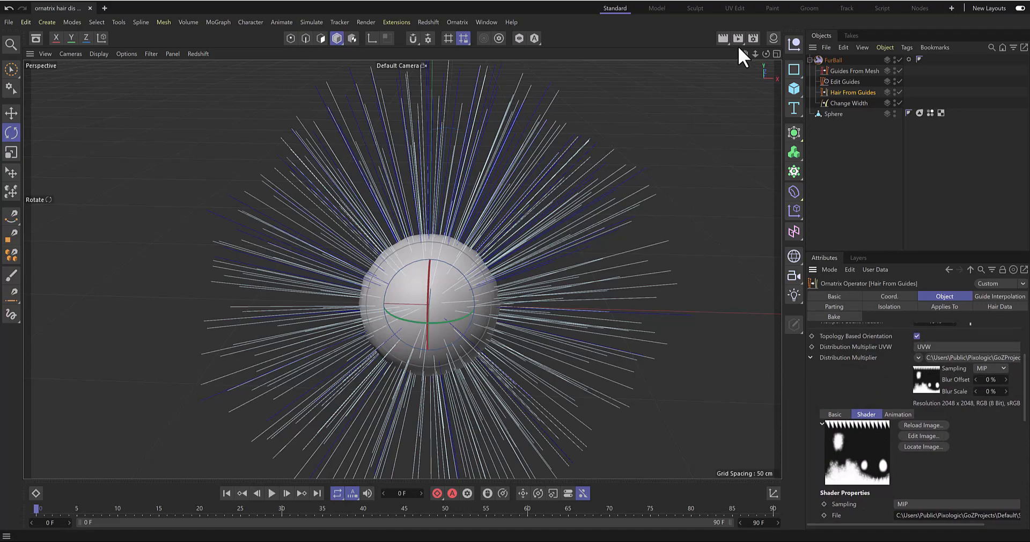
Step: Raise the Distribution Map Zero Value of Hair From Guides to 0.68
drag(754, 54, 727, 55)
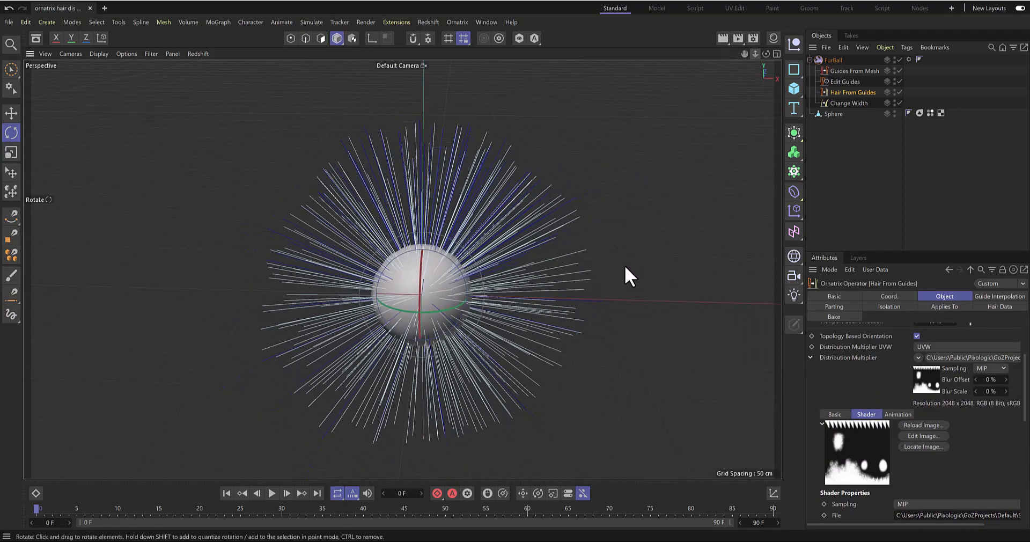
alt+drag(620, 307, 578, 310)
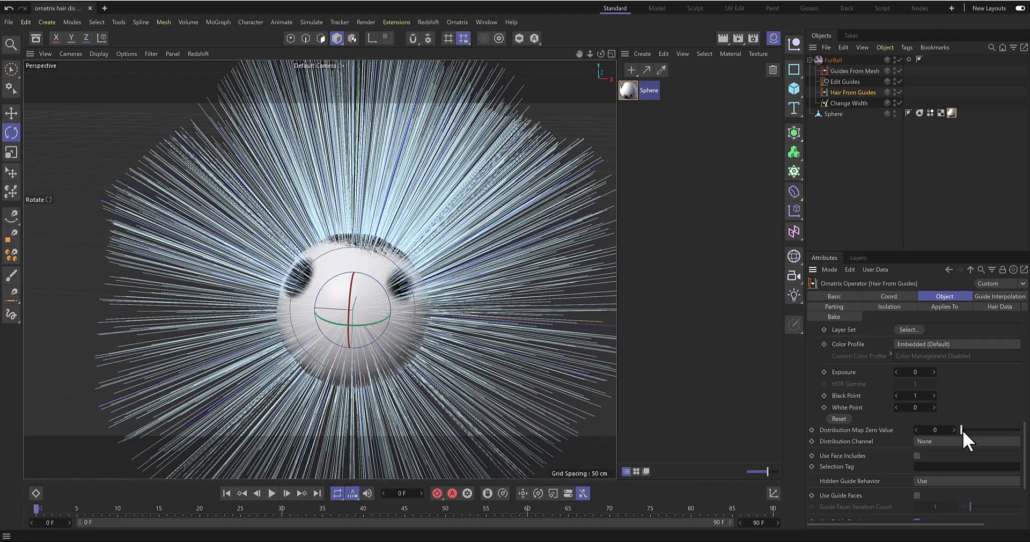
drag(962, 430, 1019, 432)
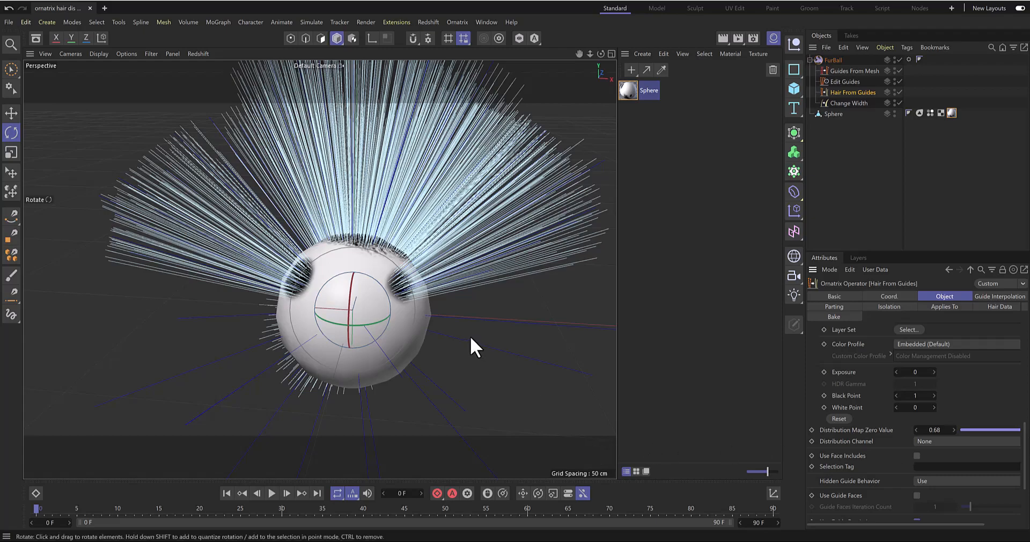
alt+drag(468, 334, 493, 332)
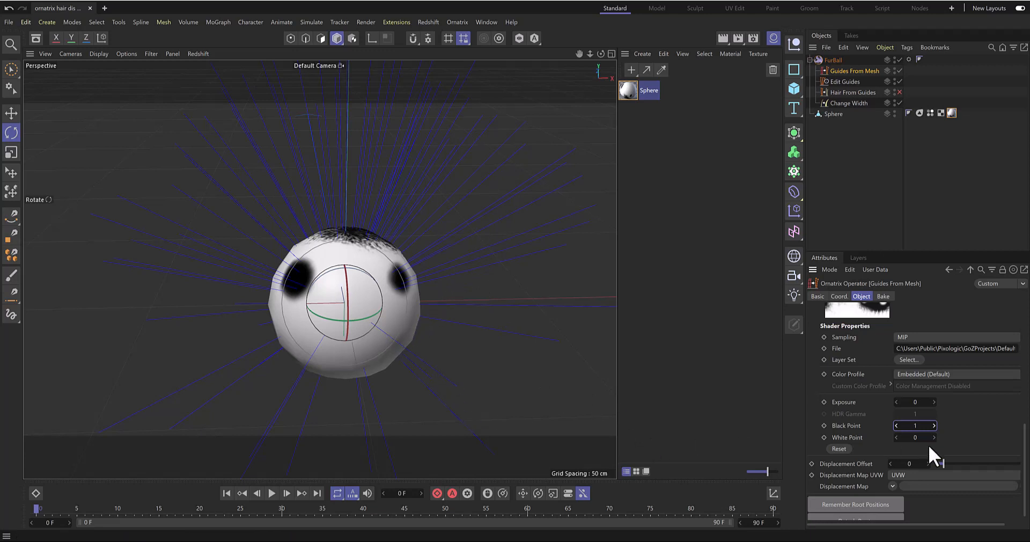
Step: Set the black point of the Guides From Mesh distribution map to 0.99 and re-enable Hair From Guides
click(896, 425)
alt+drag(471, 352, 499, 362)
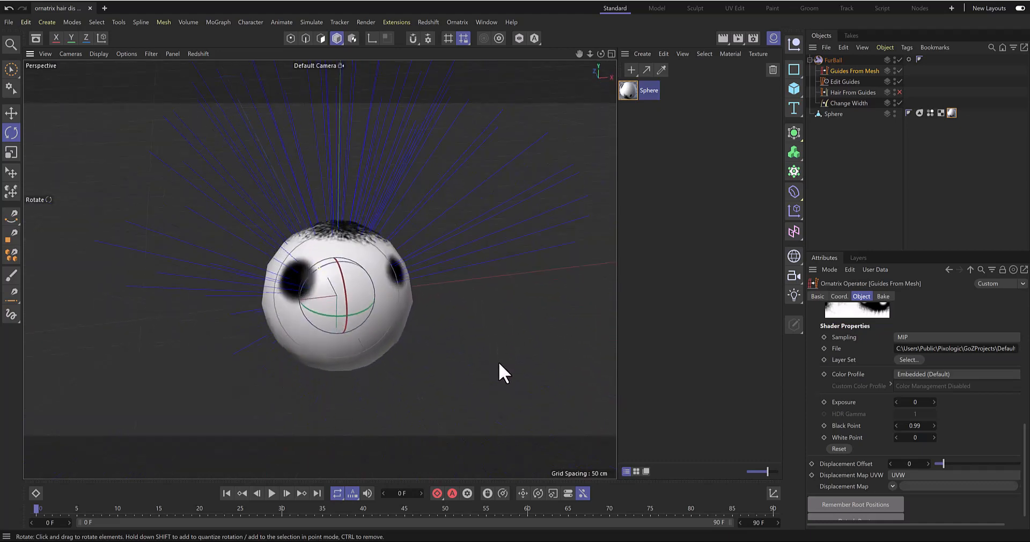
click(899, 90)
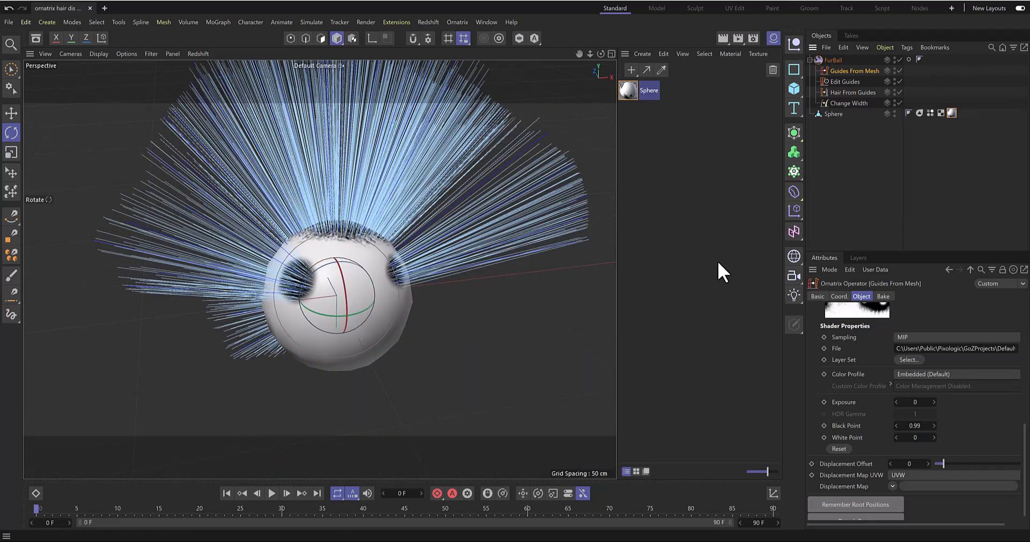
Step: Comb the hair around the front spot outward and downward with the Edit Guides comb brush at size 100
click(837, 81)
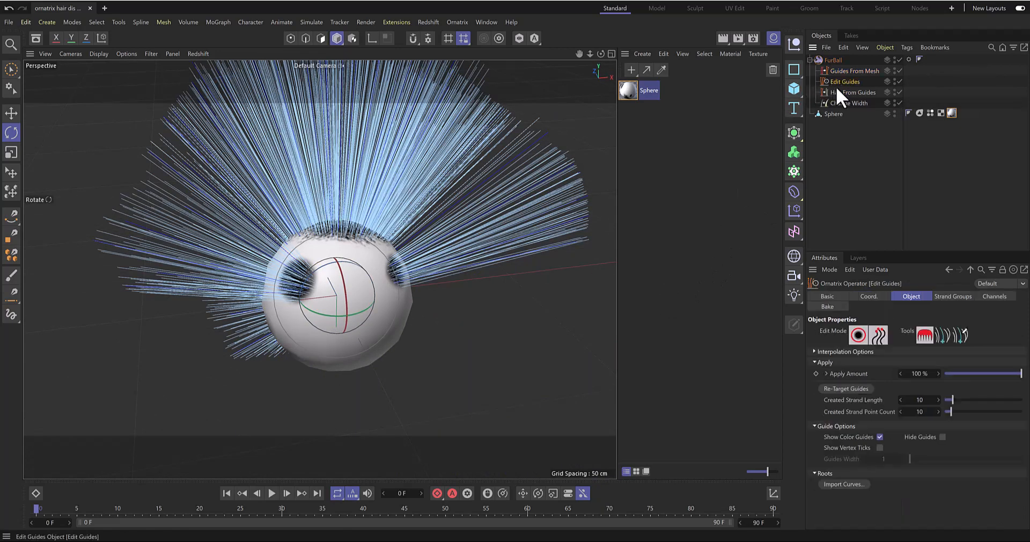
click(925, 330)
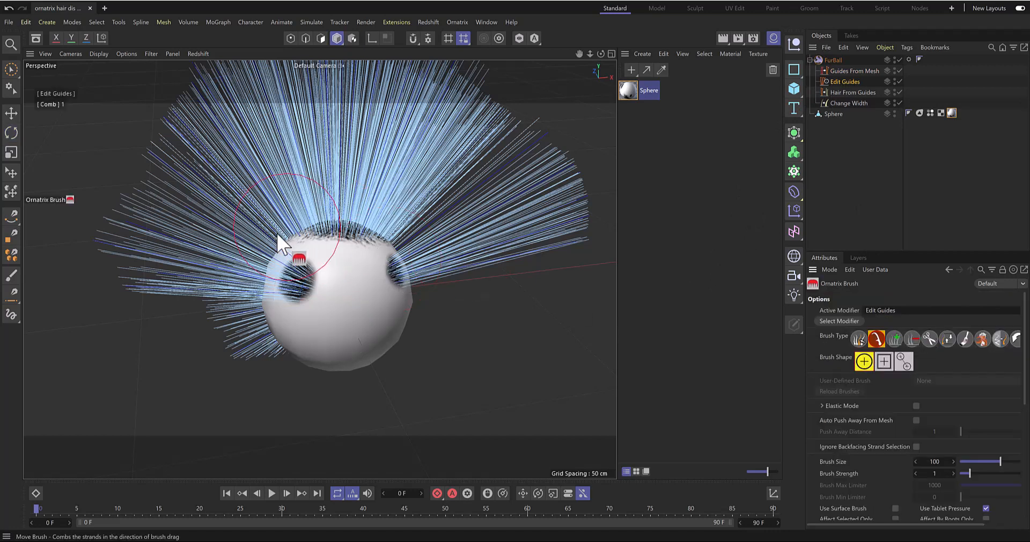
mouse_move(276, 233)
mouse_down()
mouse_move(195, 305)
mouse_move(143, 423)
mouse_move(183, 294)
mouse_up()
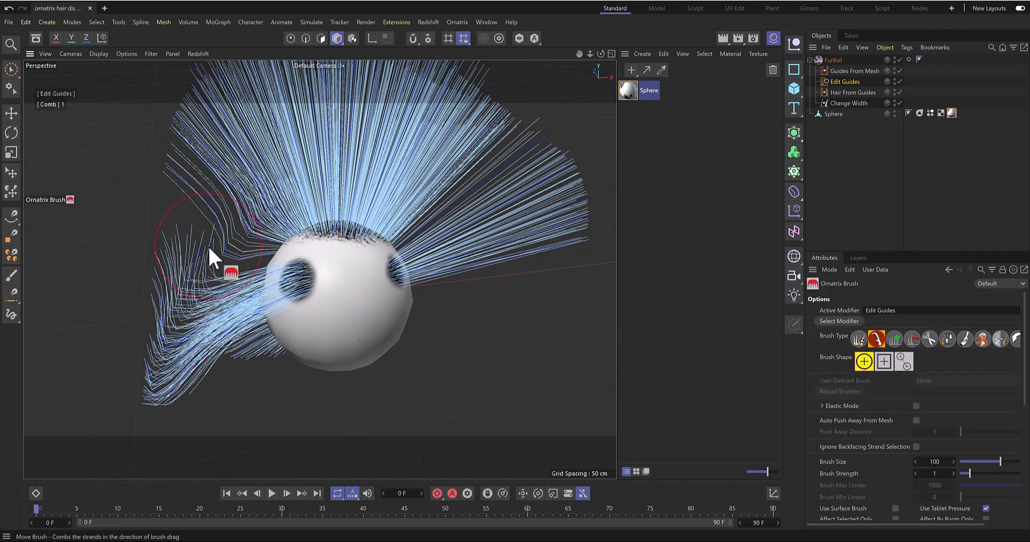
drag(208, 244, 143, 423)
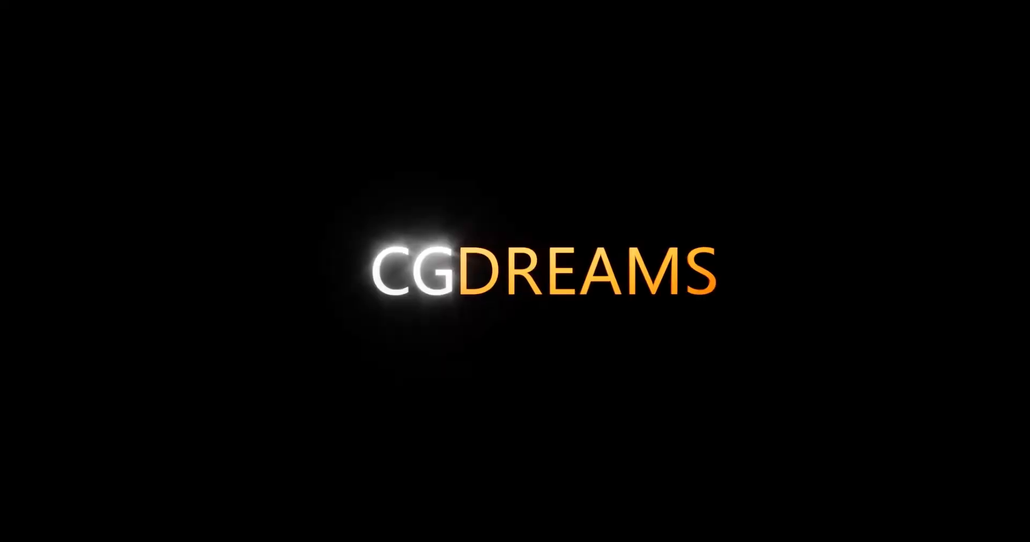